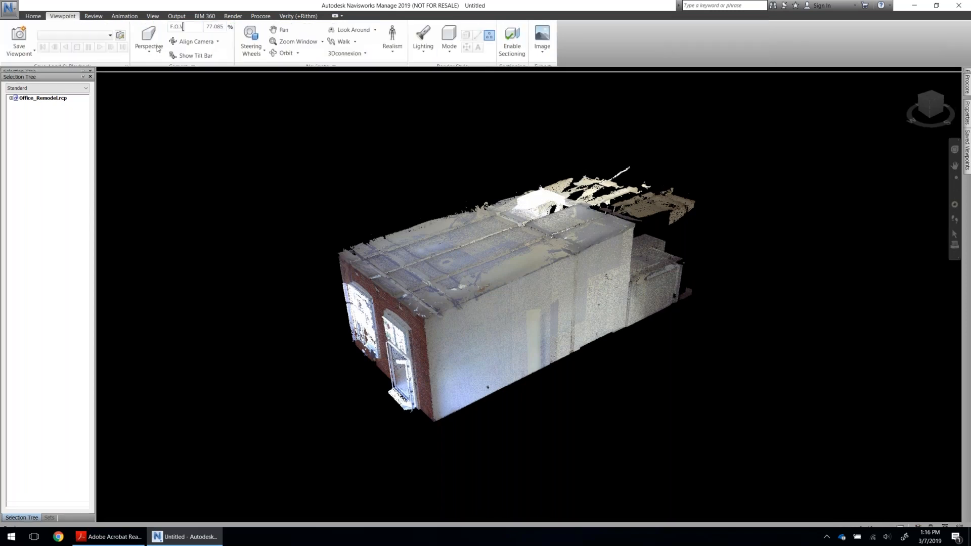
Enable sectioning in Box mode and scale the section box to span the building's full footprint at a reduced height.
left_click(509, 55)
left_click(42, 36)
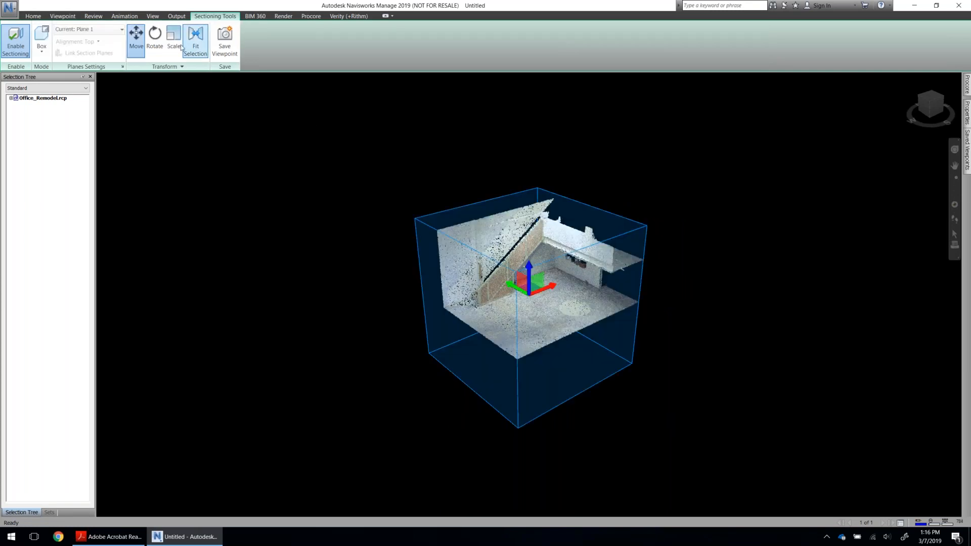
left_click(180, 46)
left_click_drag(530, 266, 530, 249)
left_click_drag(545, 286, 545, 234)
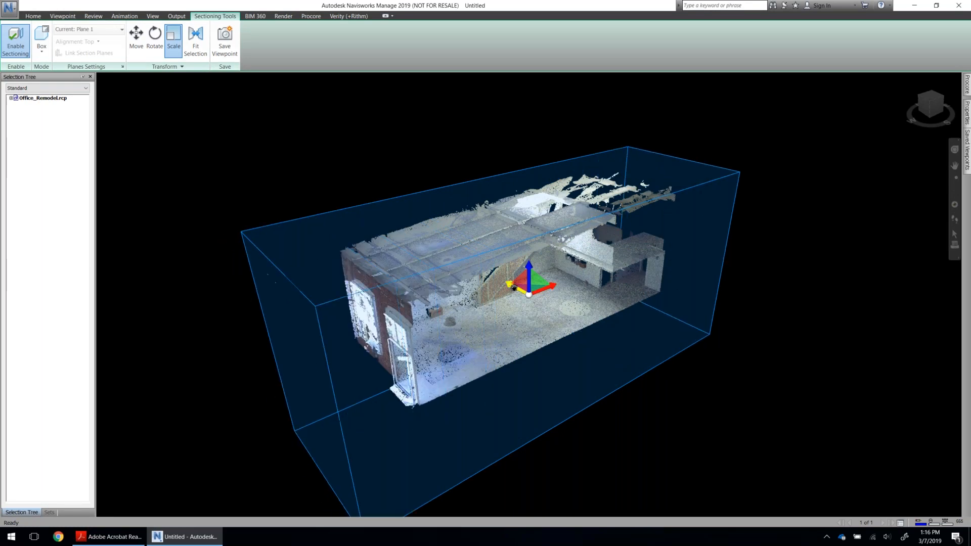
left_click_drag(528, 275, 529, 336)
Move the section box sideways and down so it encloses only the floor and wall bases, and hide the move gizmo.
left_click(136, 41)
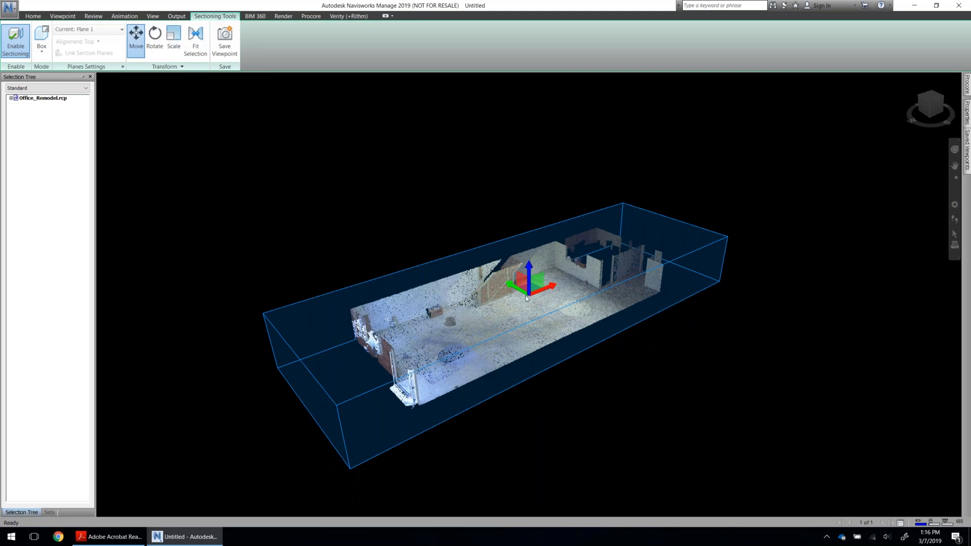
left_click_drag(525, 298, 527, 296)
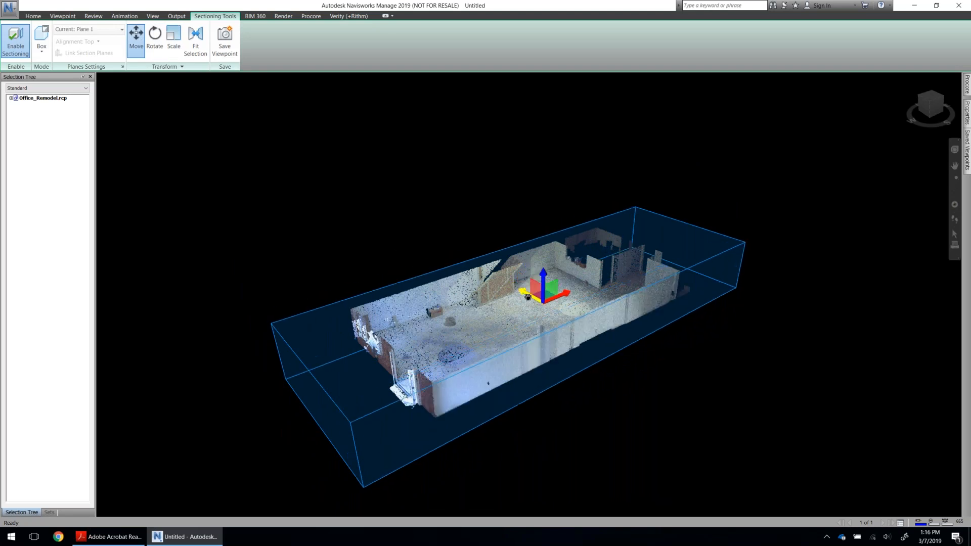
left_click_drag(543, 276, 544, 290)
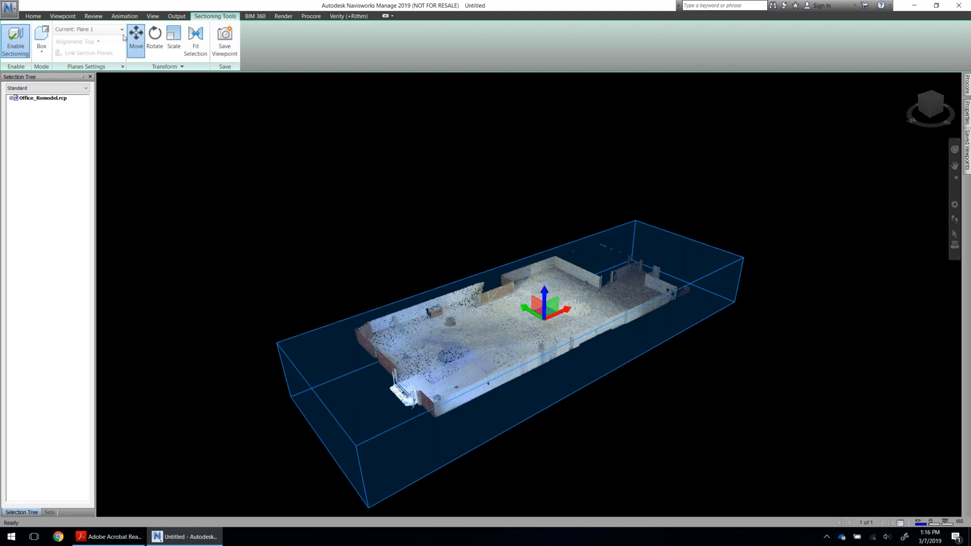
left_click(138, 40)
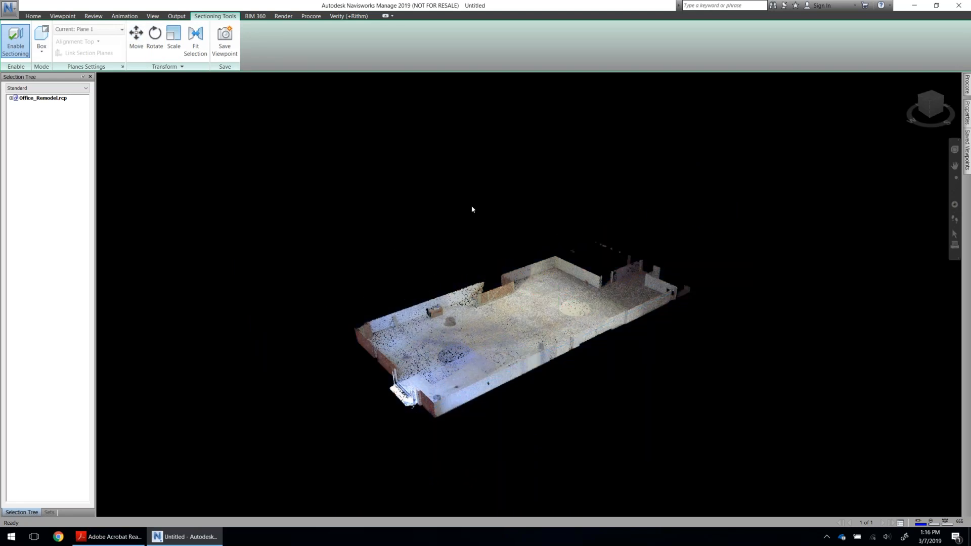
scroll(544, 305, "up", 5)
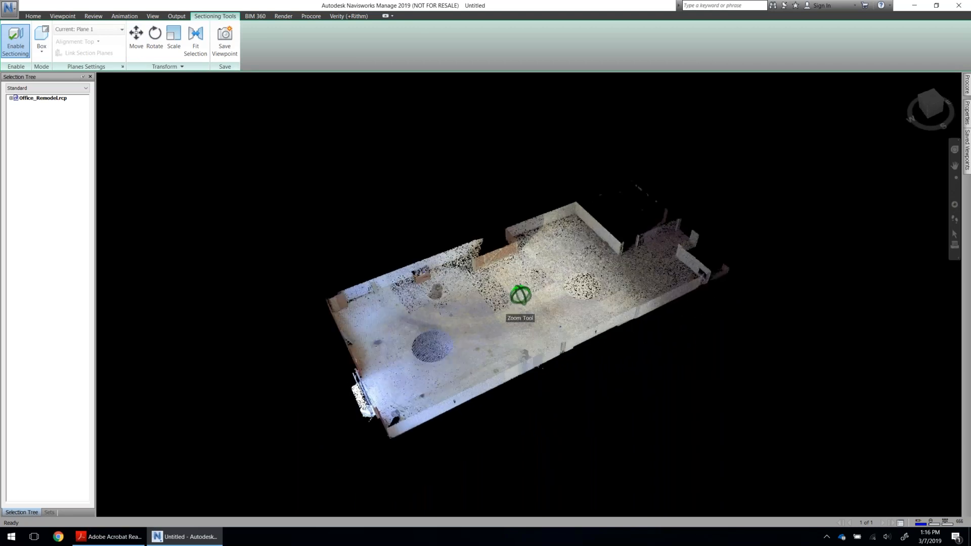
Save the sectioned model as Concrete Floor Flatness.nwf in the Demo folder.
left_click(51, 100)
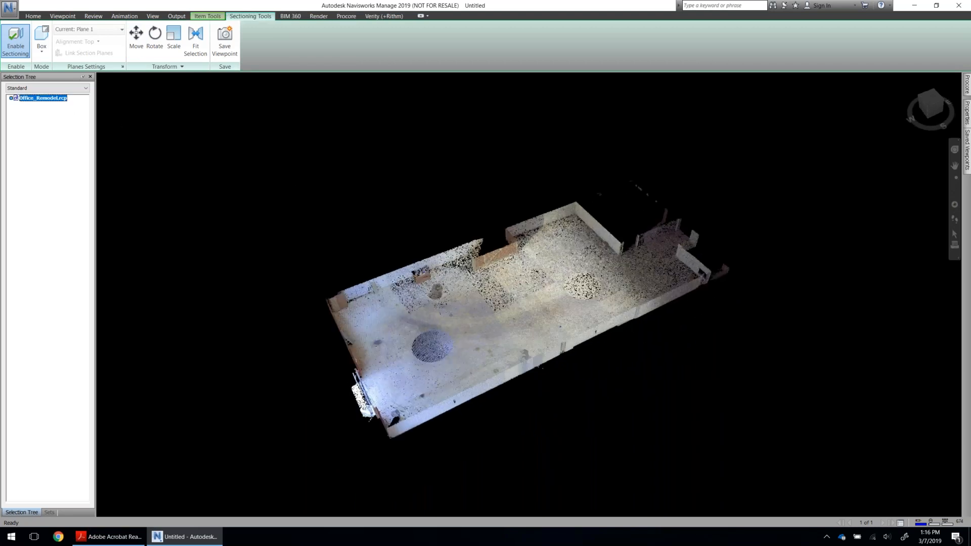
left_click(5, 7)
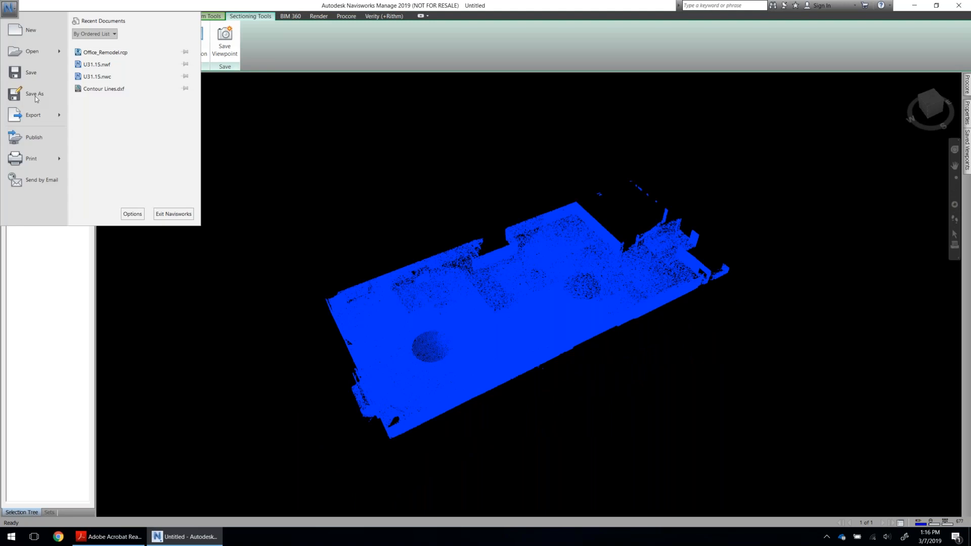
left_click(35, 96)
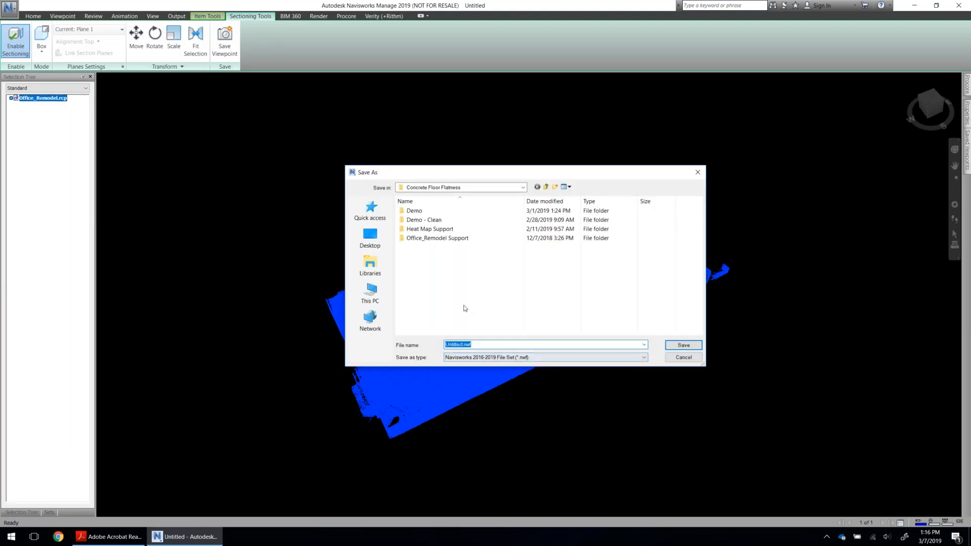
double_click(427, 211)
double_click(458, 219)
left_click(508, 269)
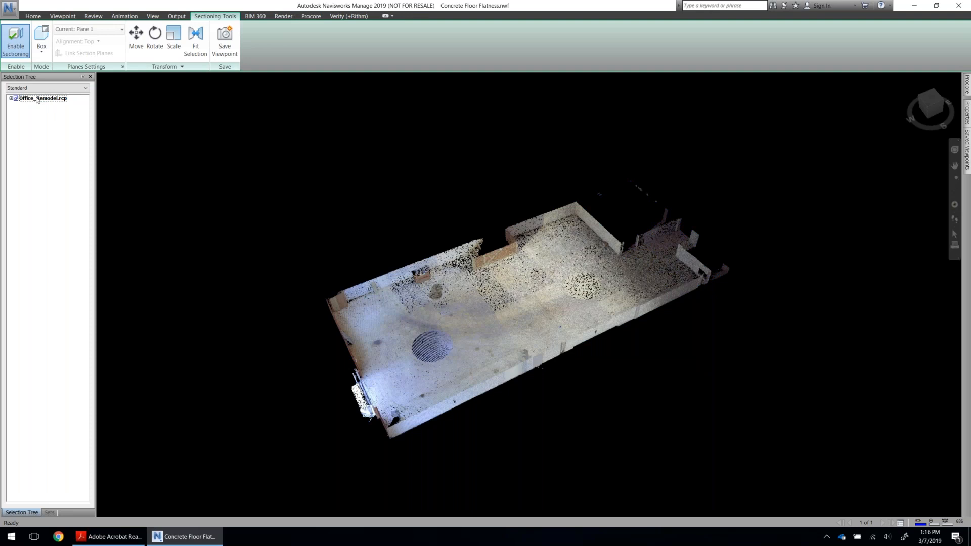
Select the Office_Remodel.rcp scan, open Rithm and agree to rebind the matching elements to Verity.
left_click(37, 98)
left_click(383, 16)
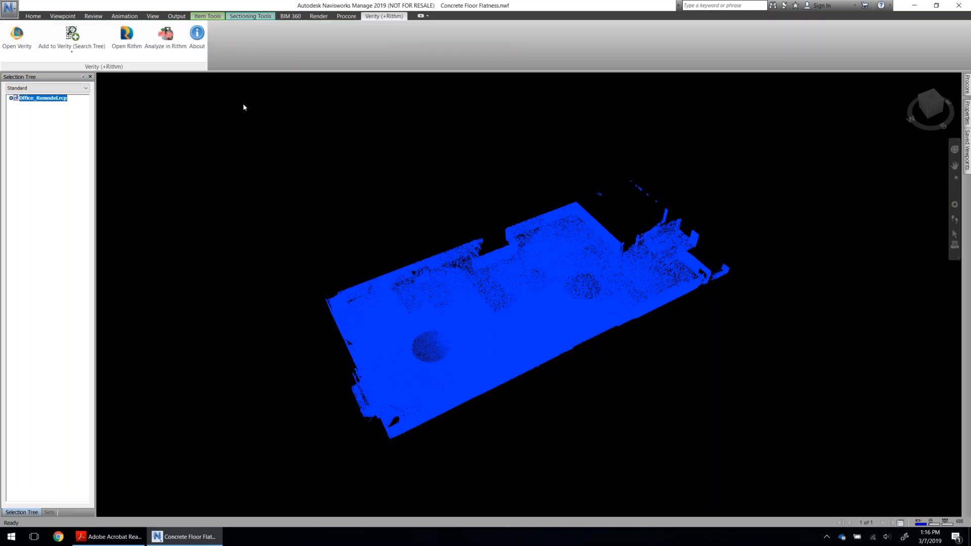
left_click(131, 41)
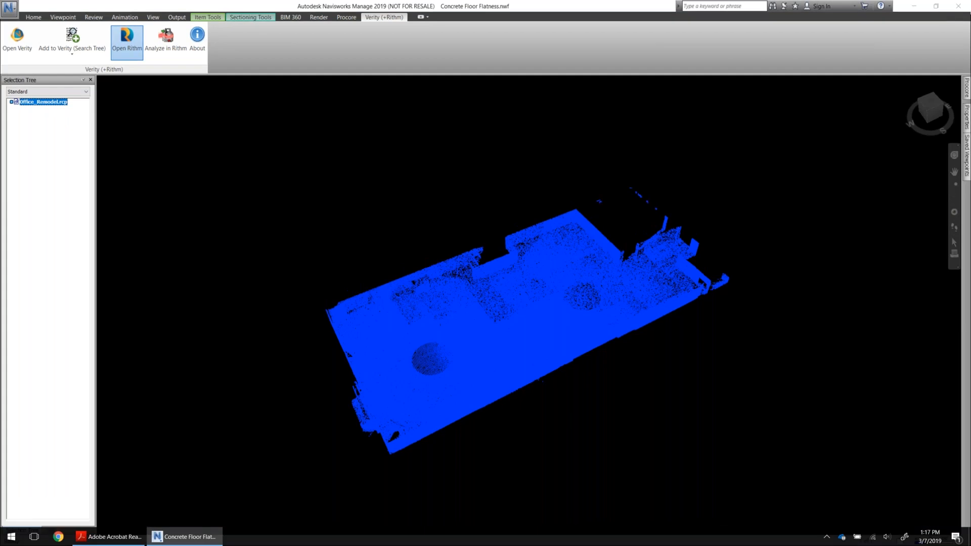
left_click(450, 385)
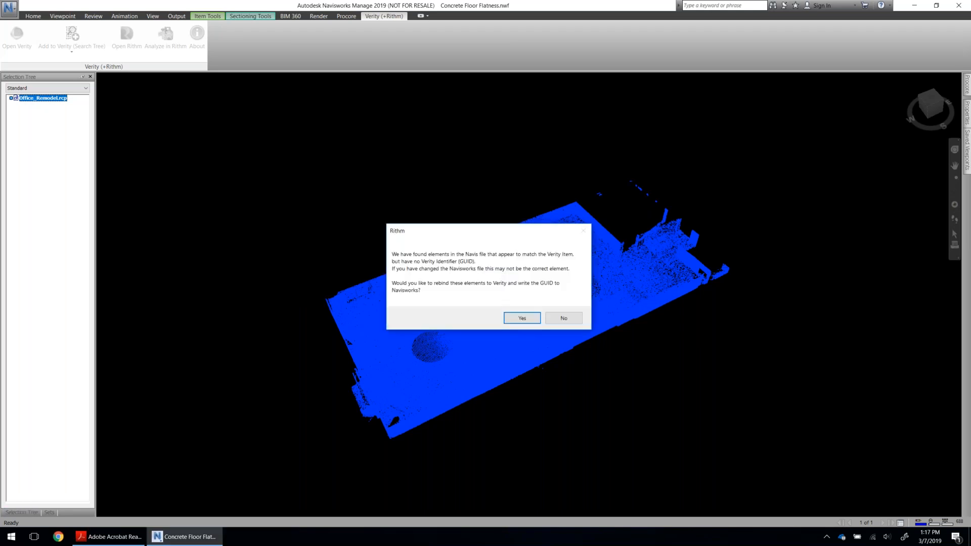
left_click(519, 321)
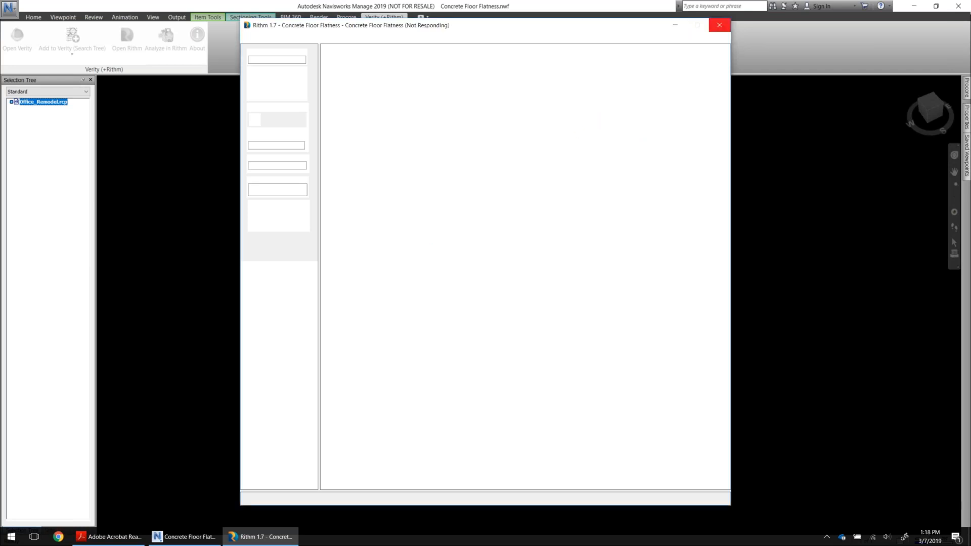
Switch to the Rithm window, maximize it and display the Builder and Inspector tool bars.
left_click(251, 537)
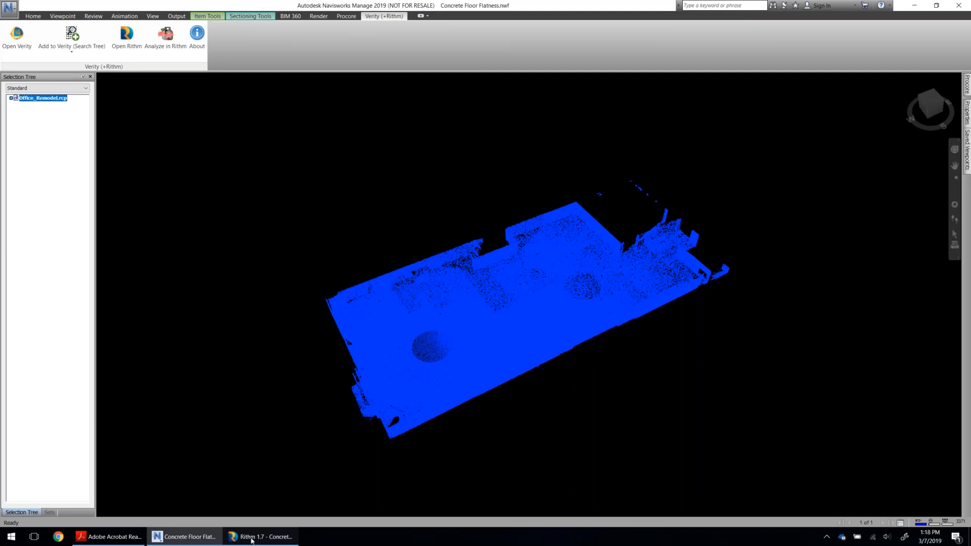
left_click(251, 537)
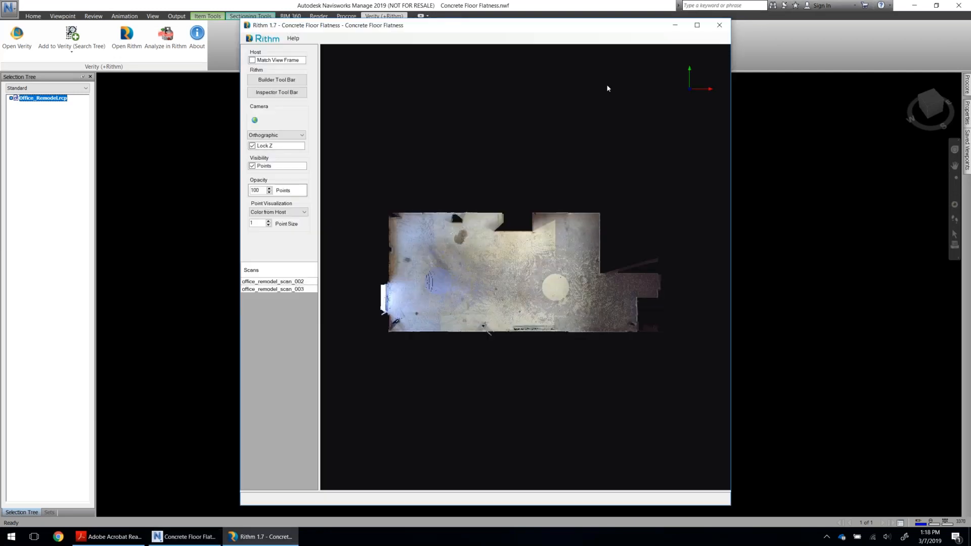
left_click(697, 26)
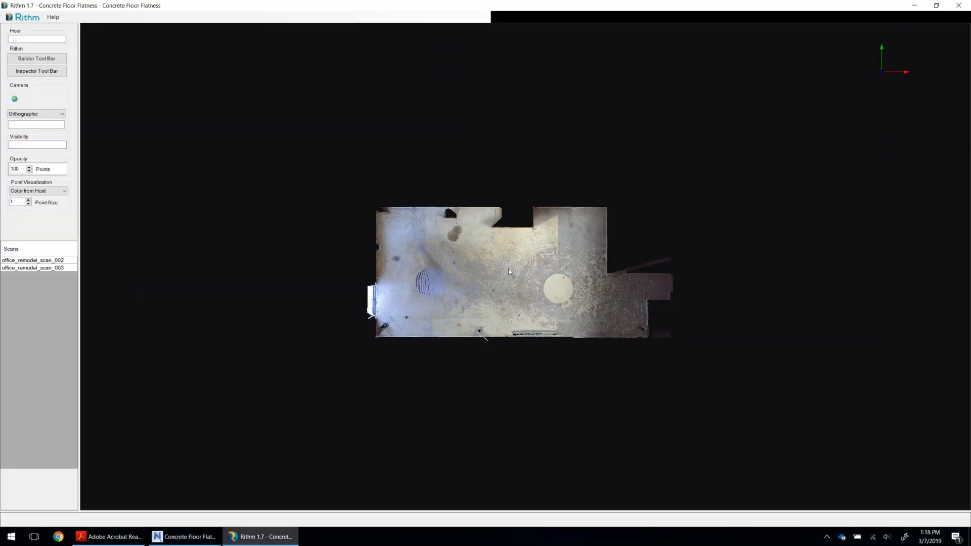
scroll(508, 268, "up", 4)
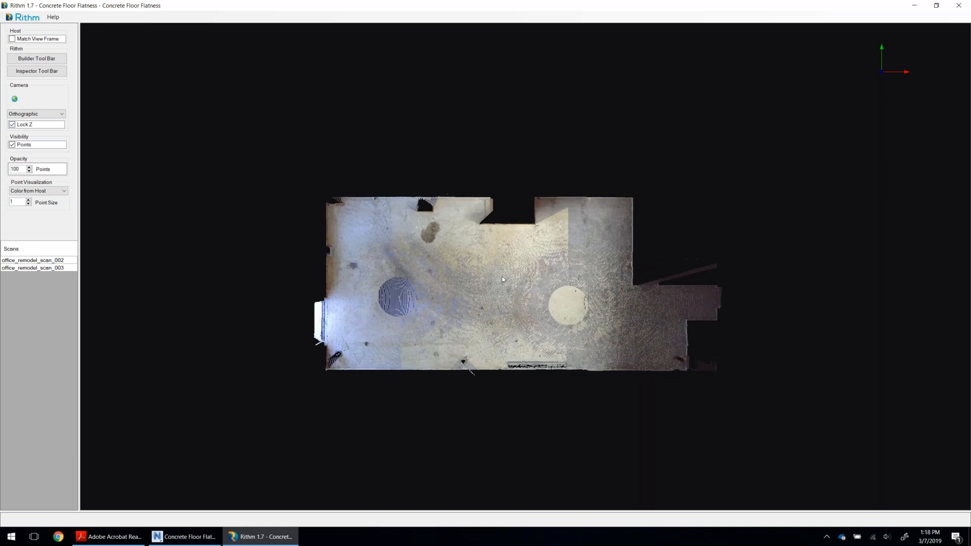
left_click(45, 59)
left_click(45, 72)
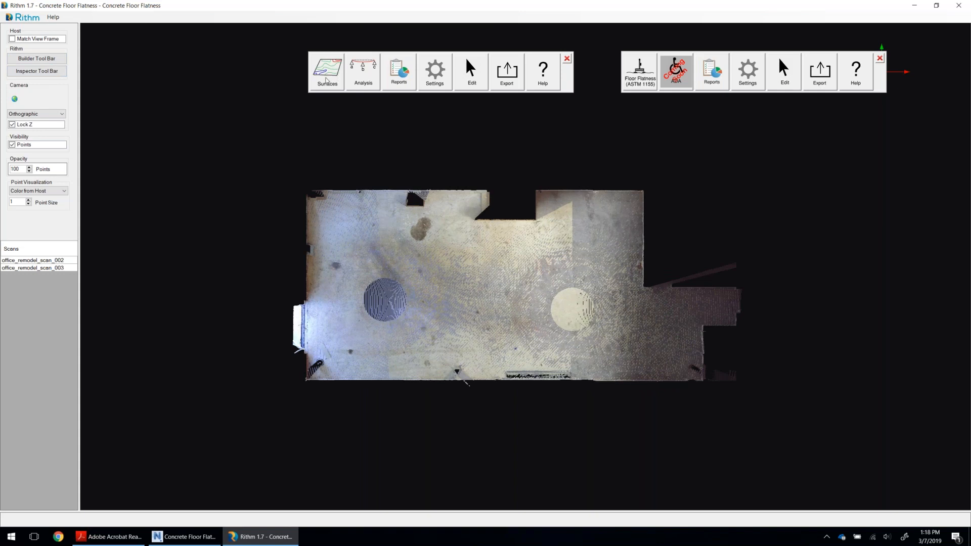
left_click(326, 80)
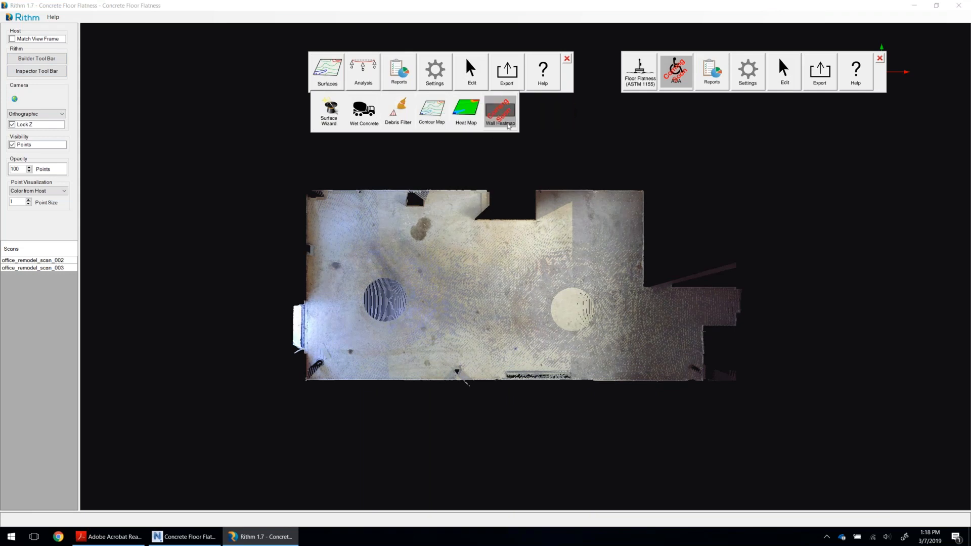
left_click(370, 82)
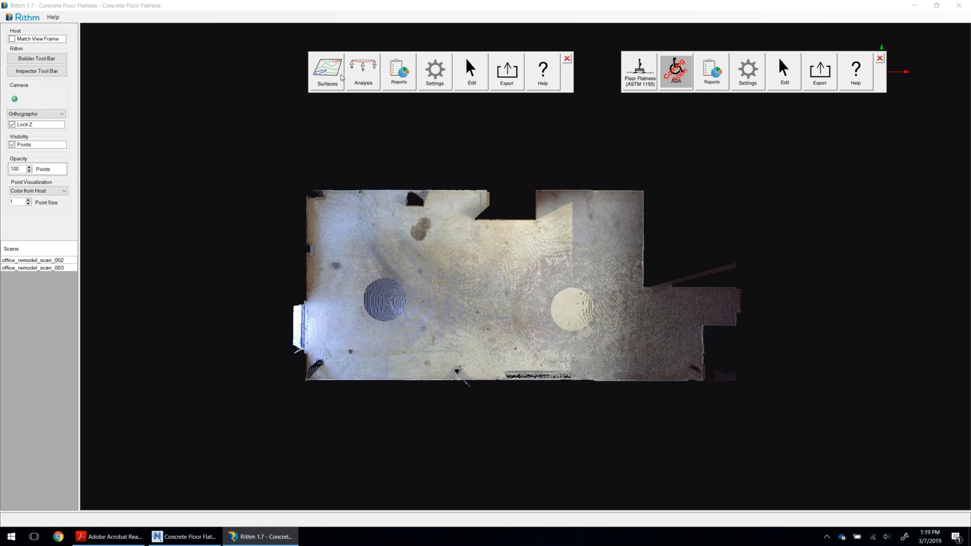
Start the Debris Filter and outline a rectangular area over the main room's floor, just inside the walls.
left_click(336, 79)
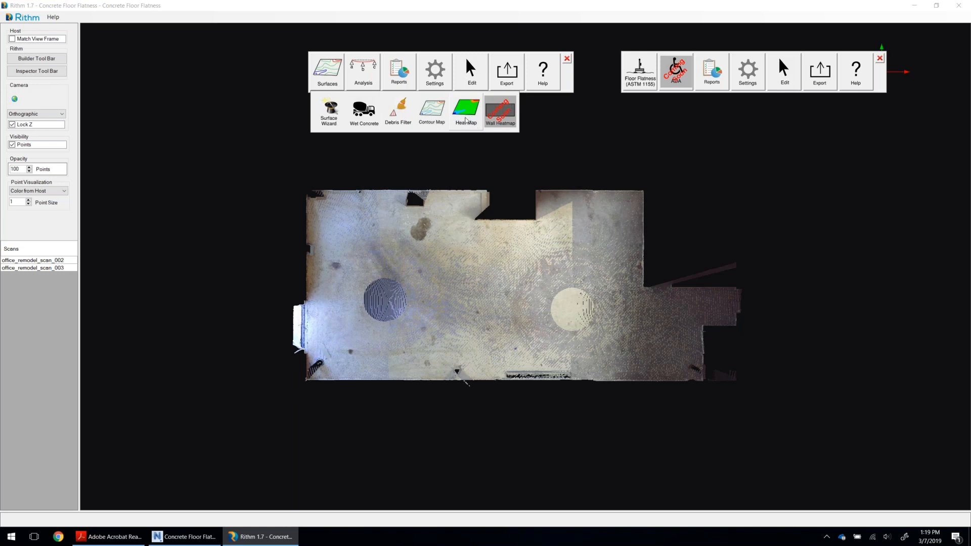
left_click(399, 119)
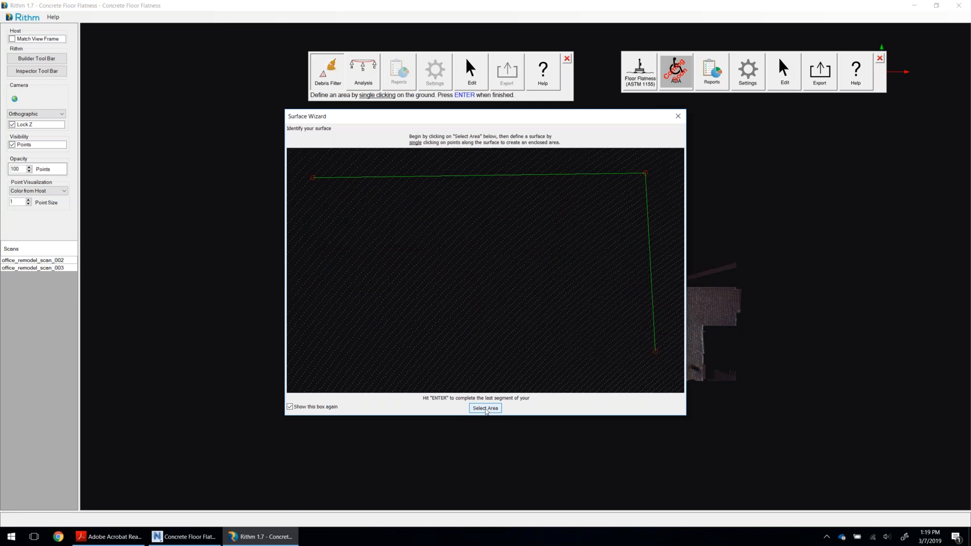
left_click(486, 409)
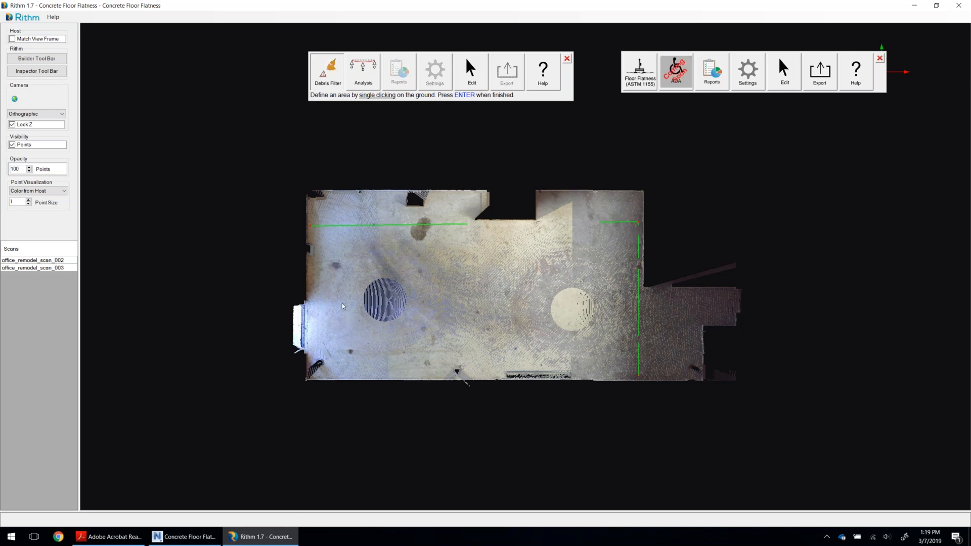
key("Return")
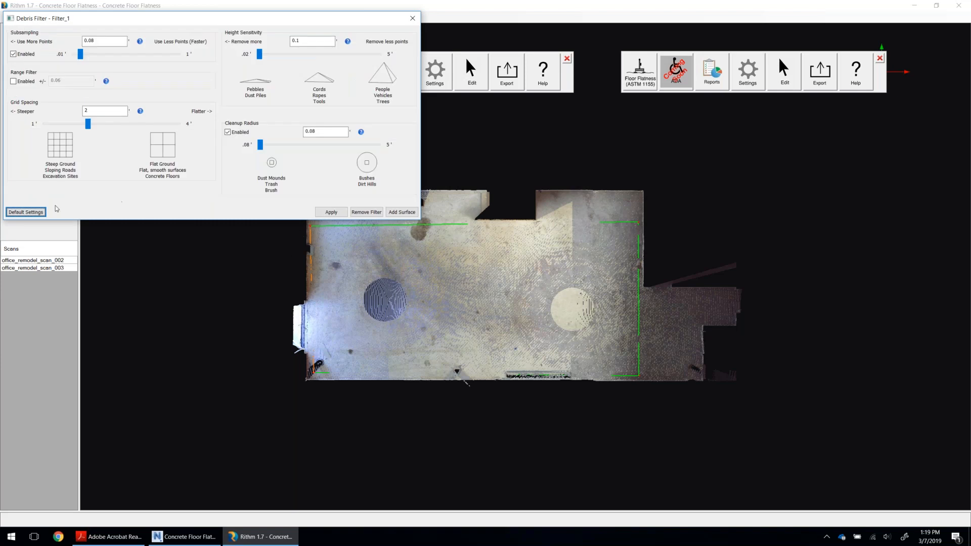
Reset the debris filter to its default settings, disable Subsampling and the Range Filter, and apply the filter.
left_click(26, 212)
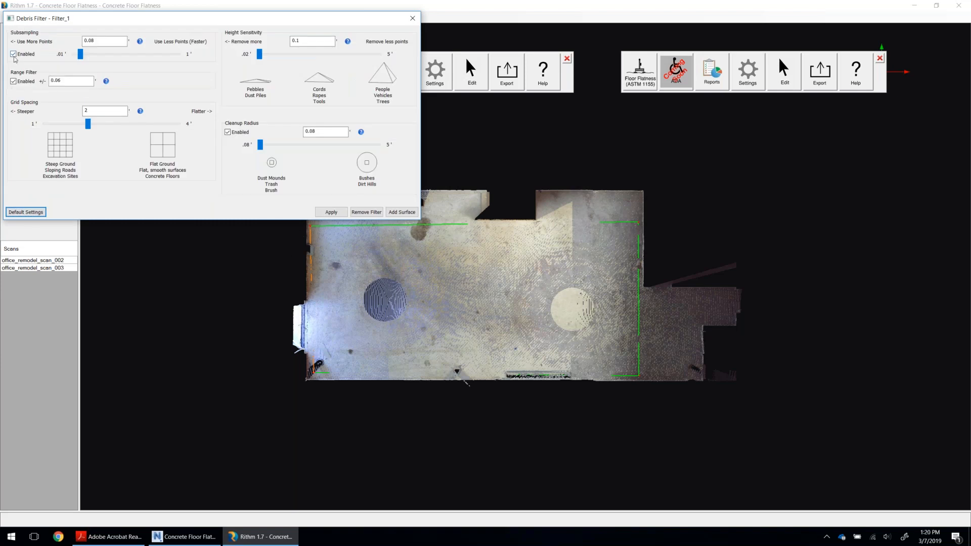
left_click(25, 81)
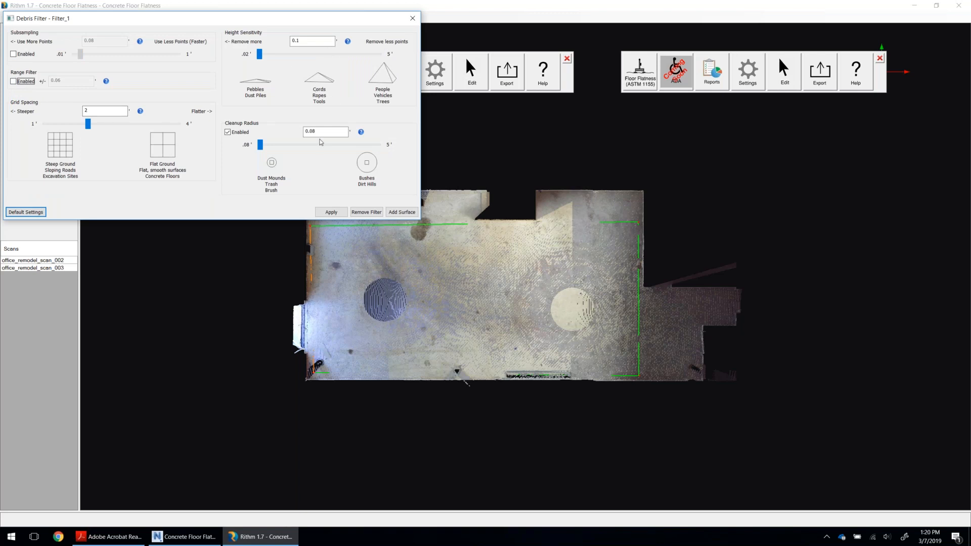
left_click(330, 213)
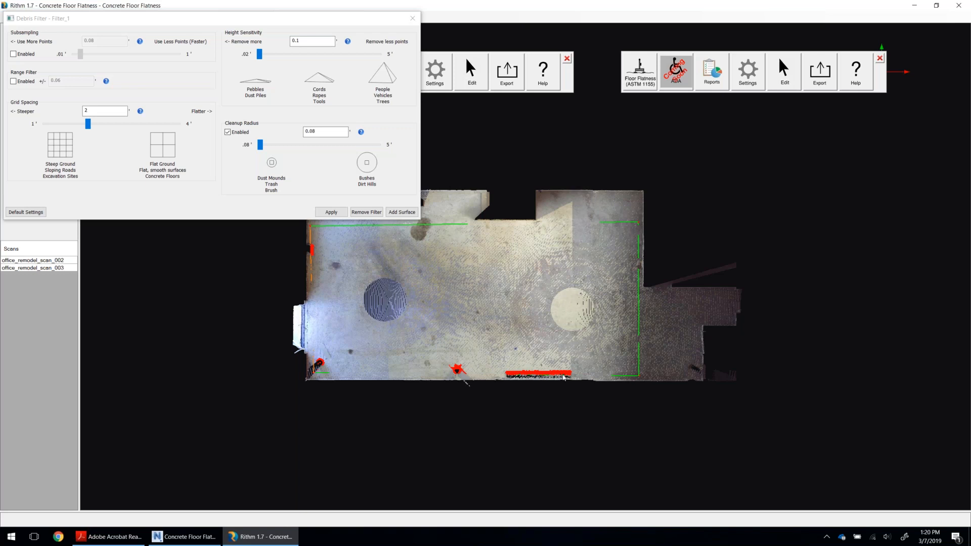
Add a Heat Map surface from the filtered area using High/Low coloring and Absolute Elevation, and apply it.
left_click(411, 214)
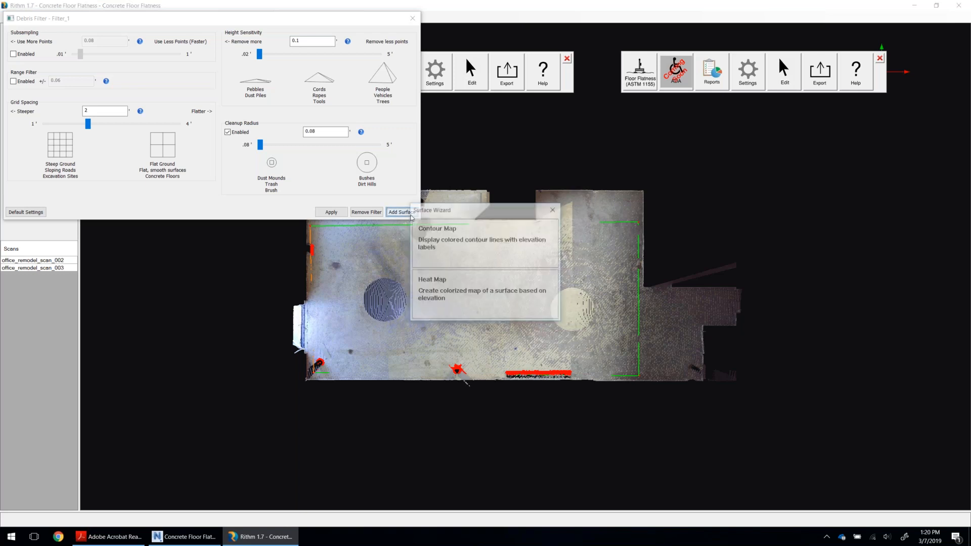
left_click(442, 289)
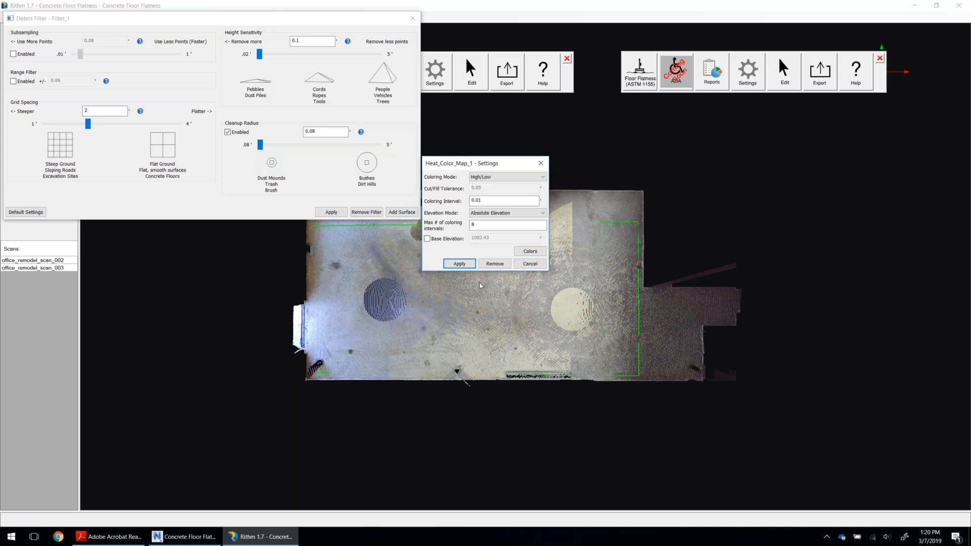
left_click(487, 181)
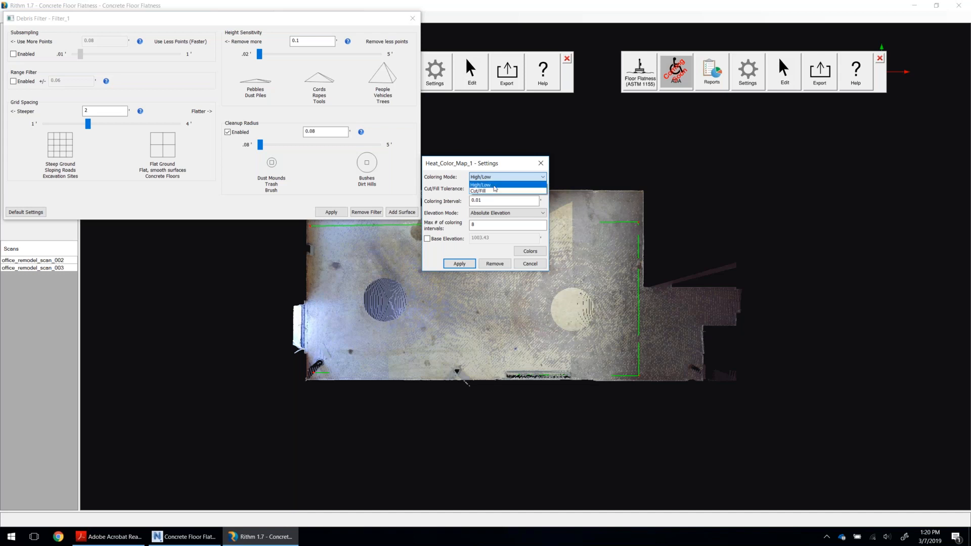
left_click(495, 185)
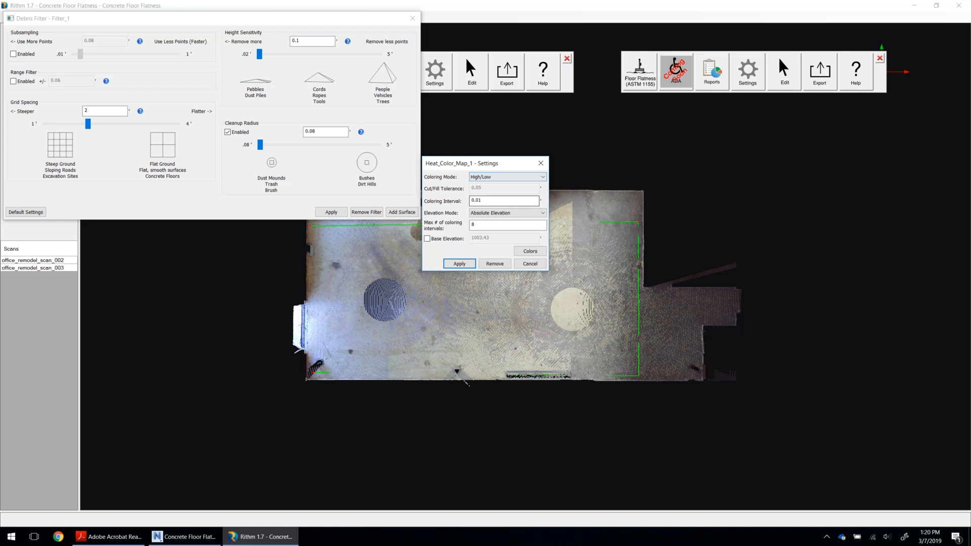
left_click(492, 215)
left_click(493, 221)
left_click(463, 262)
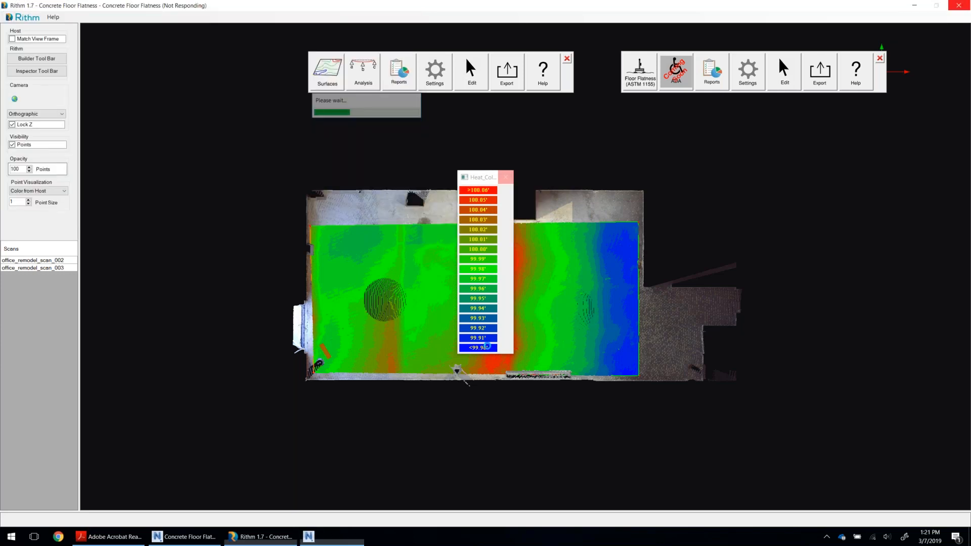
Move the color legend clear of the heat map and close the Debris Filter settings.
left_click(507, 273)
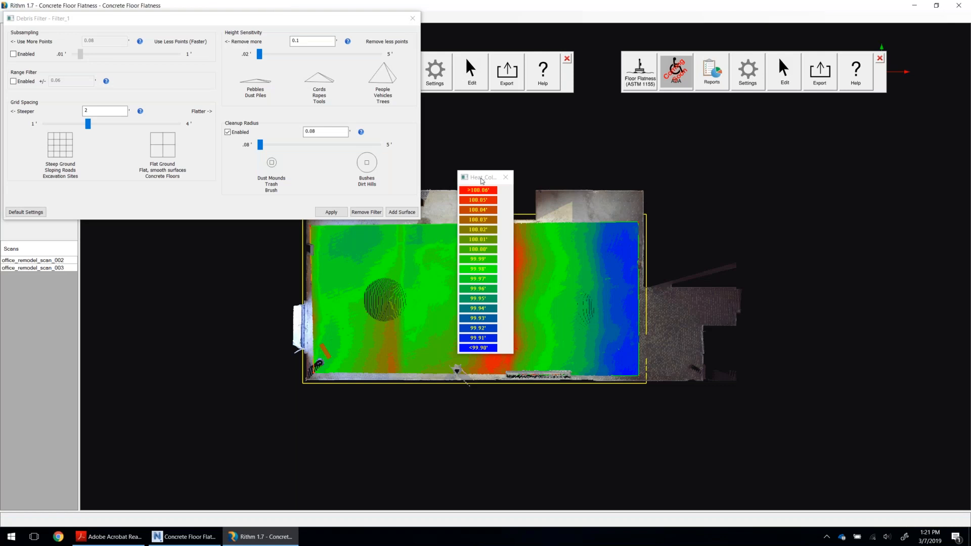
left_click_drag(481, 181, 702, 136)
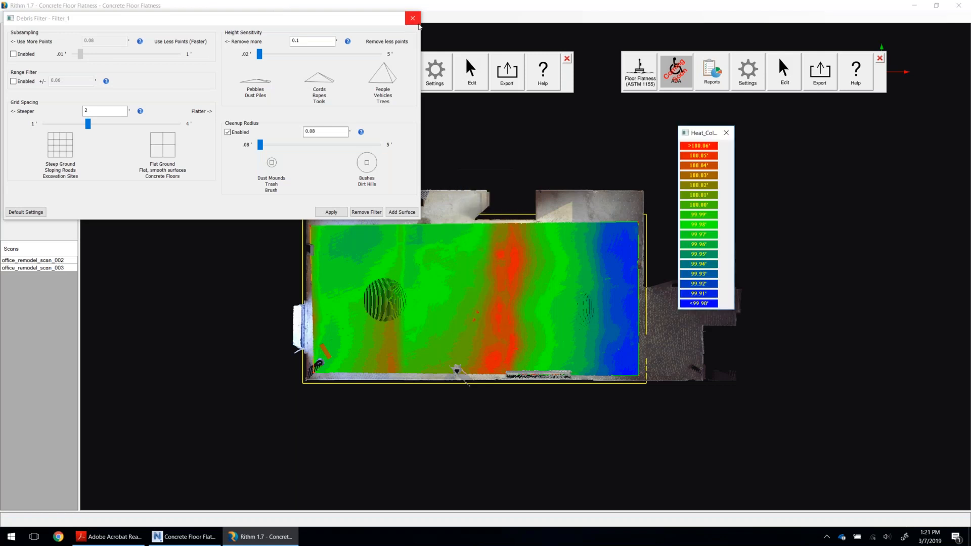
left_click(417, 22)
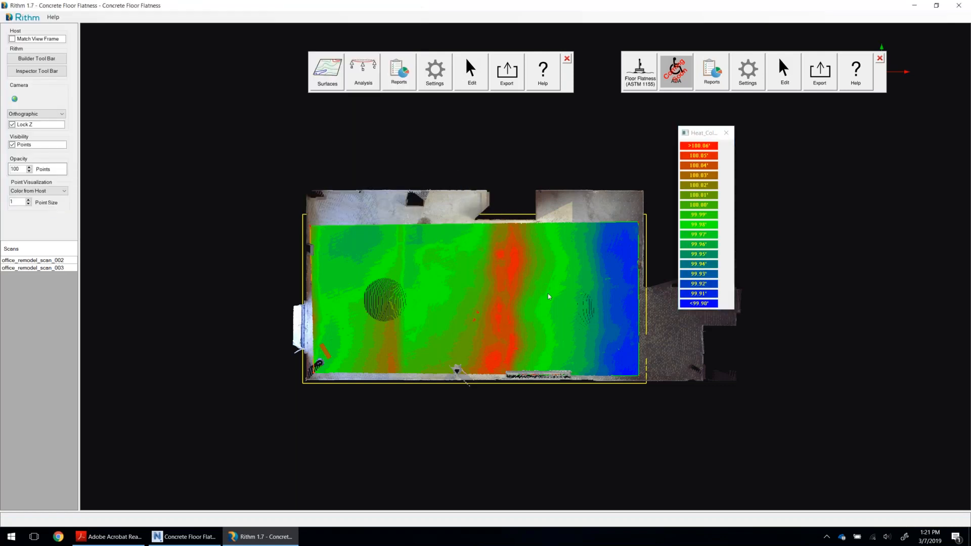
left_click(462, 268)
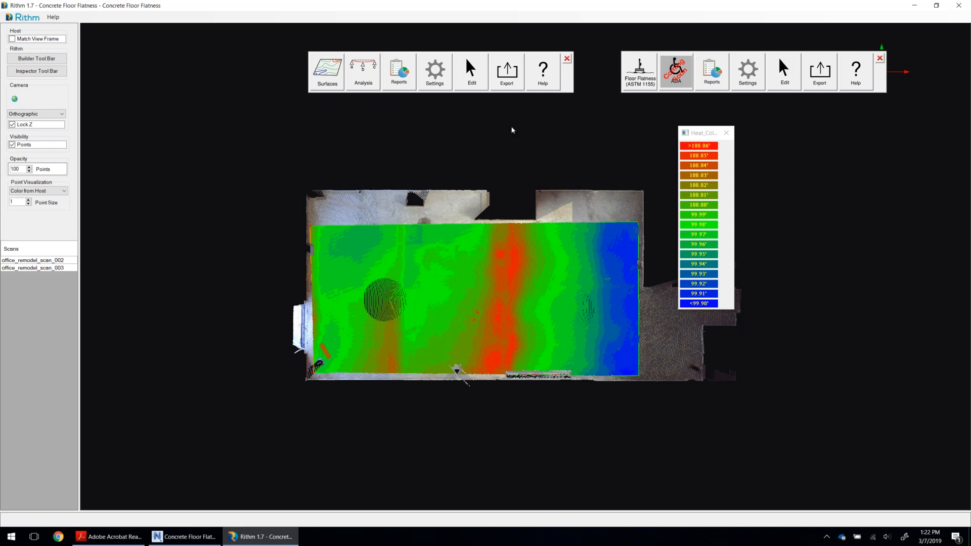
Look at the export options for the Heatmap - XYZ type and cancel without exporting.
left_click(503, 82)
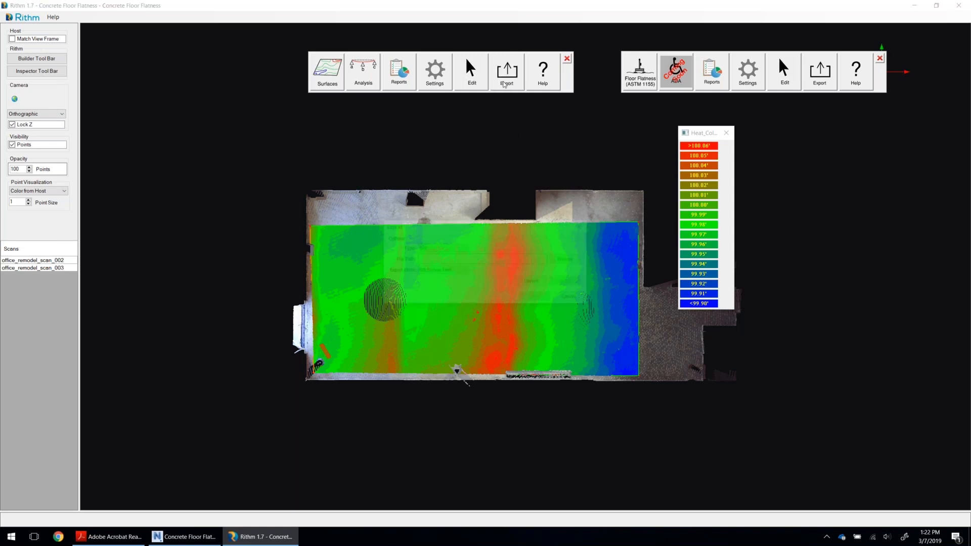
left_click(571, 297)
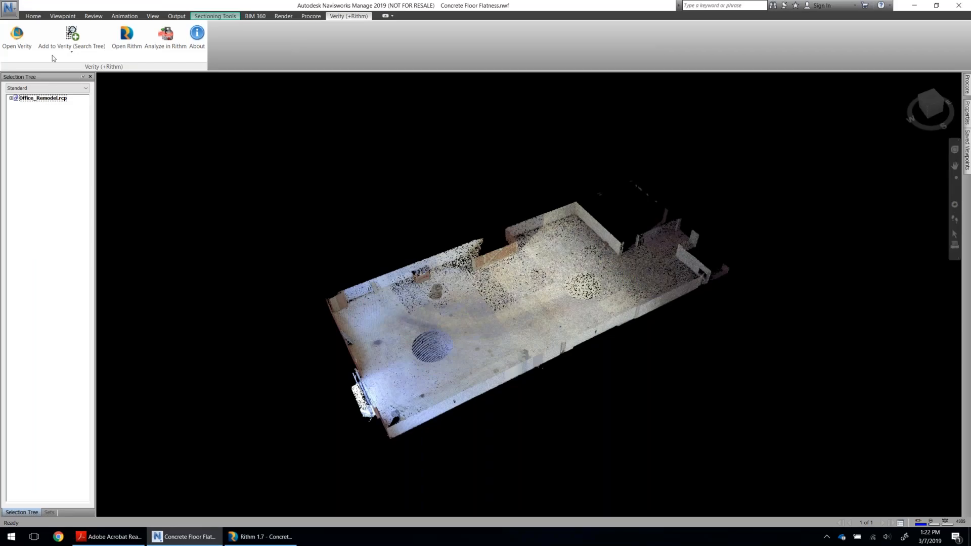
Switch to Navisworks and append the Autodesk ReCap file Heat Map.rcp from the Concrete Floor Flatness folder.
left_click(33, 16)
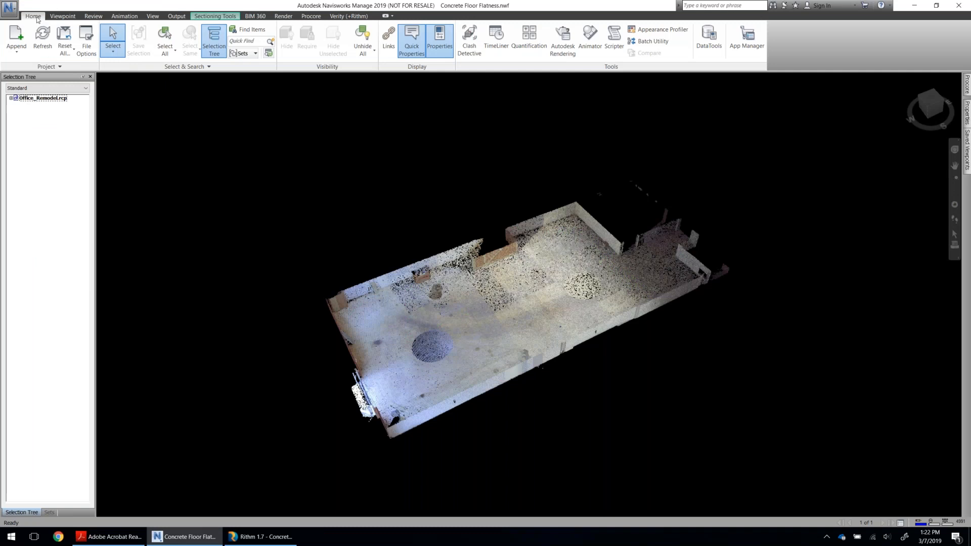
left_click(16, 38)
left_click(493, 357)
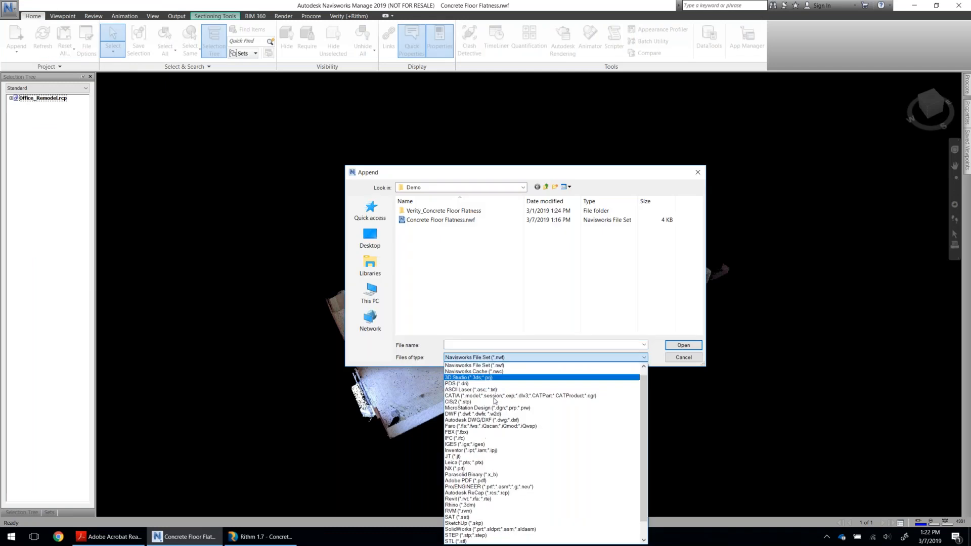
left_click(493, 497)
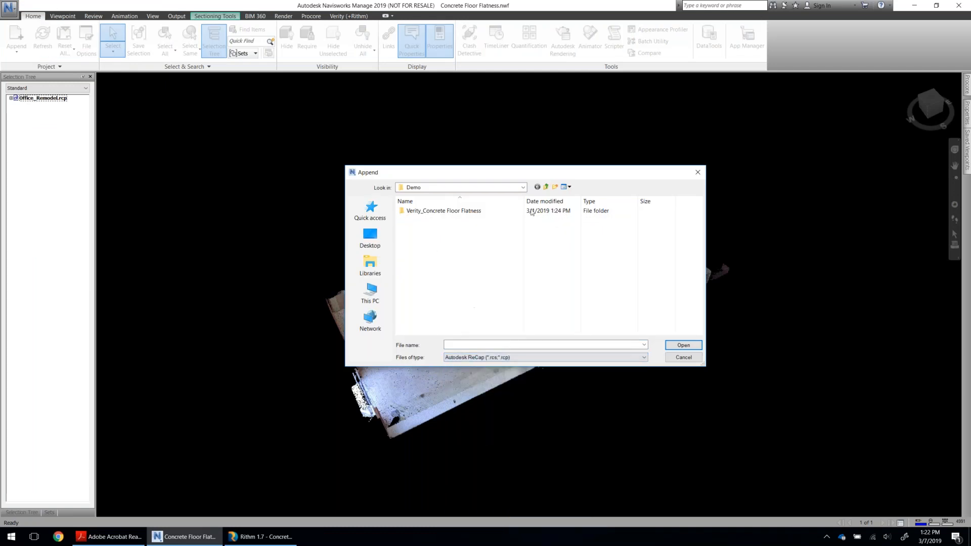
left_click(546, 186)
left_click(424, 246)
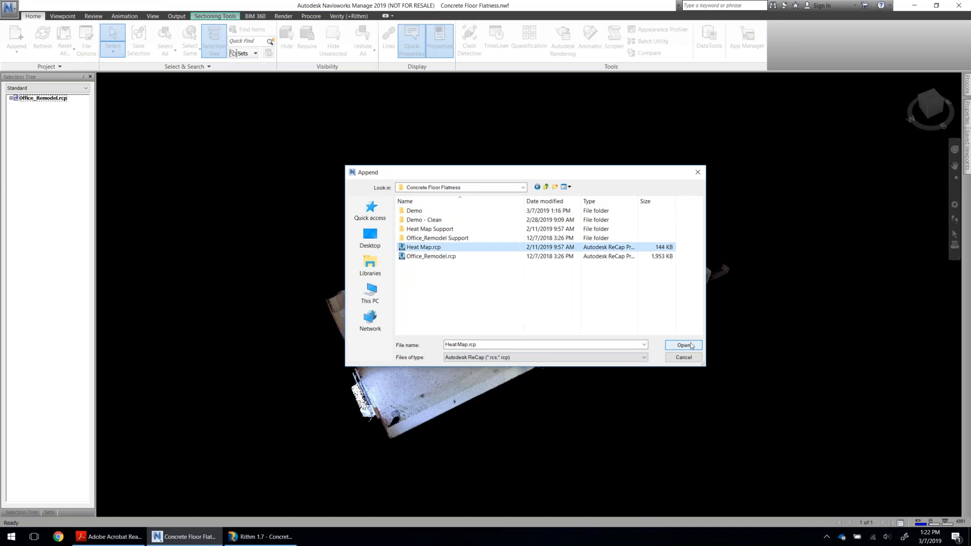
left_click(690, 345)
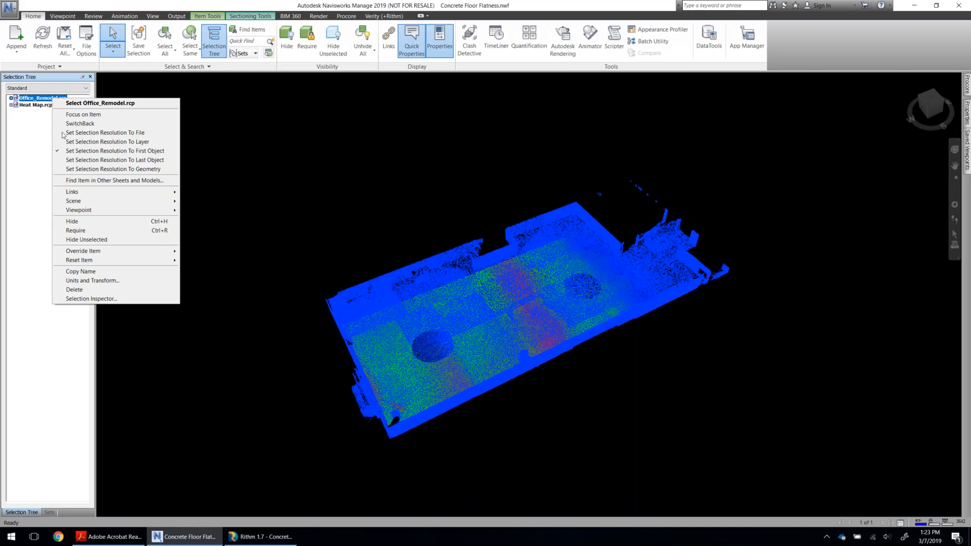
Hide Office_Remodel.rcp to examine the appended heat map on its own, and unhide it again.
left_click(89, 222)
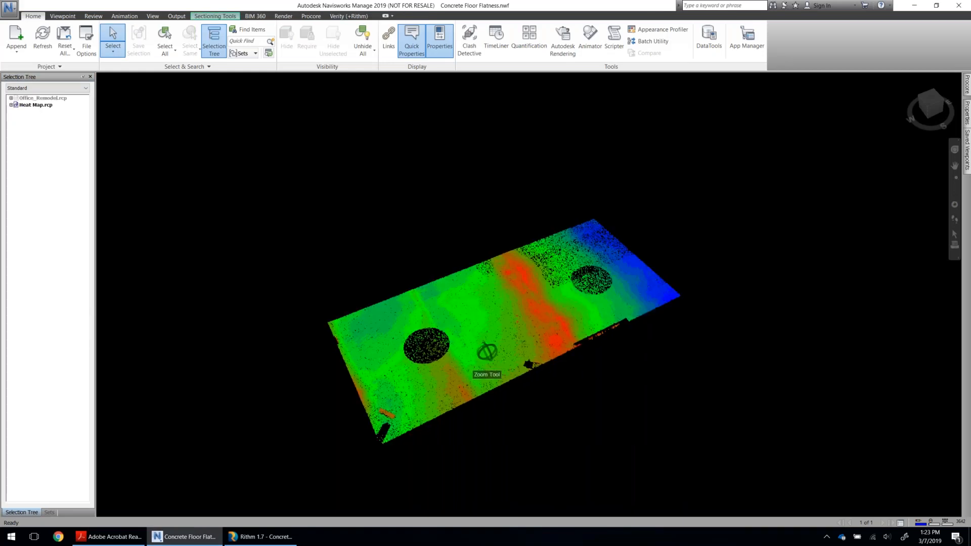
scroll(487, 351, "up", 2)
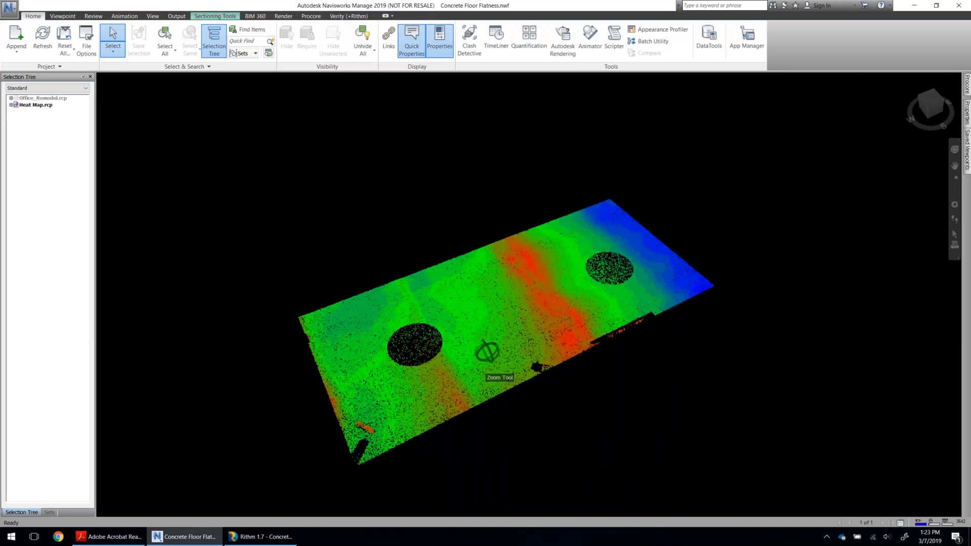
middle_click_drag(486, 352, 454, 354, "shift")
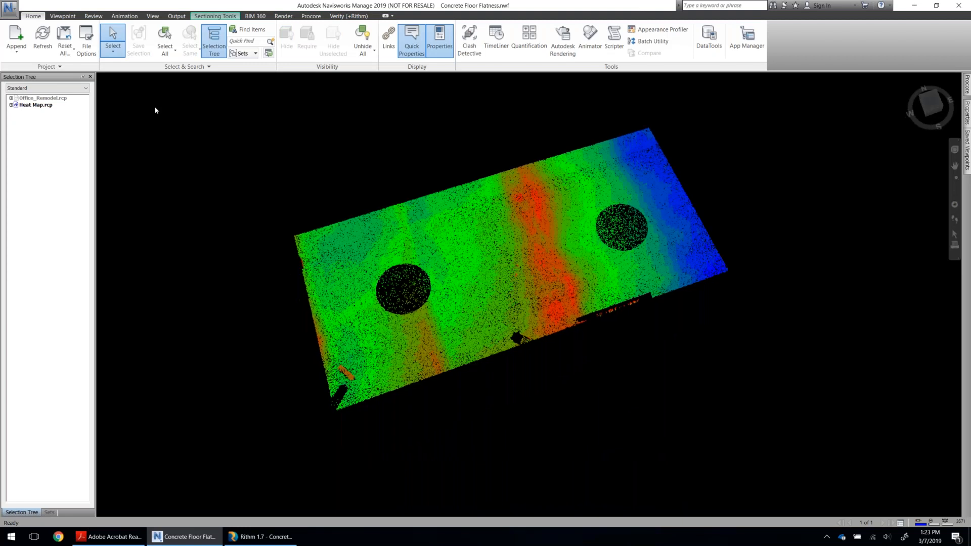
right_click(22, 98)
left_click(61, 224)
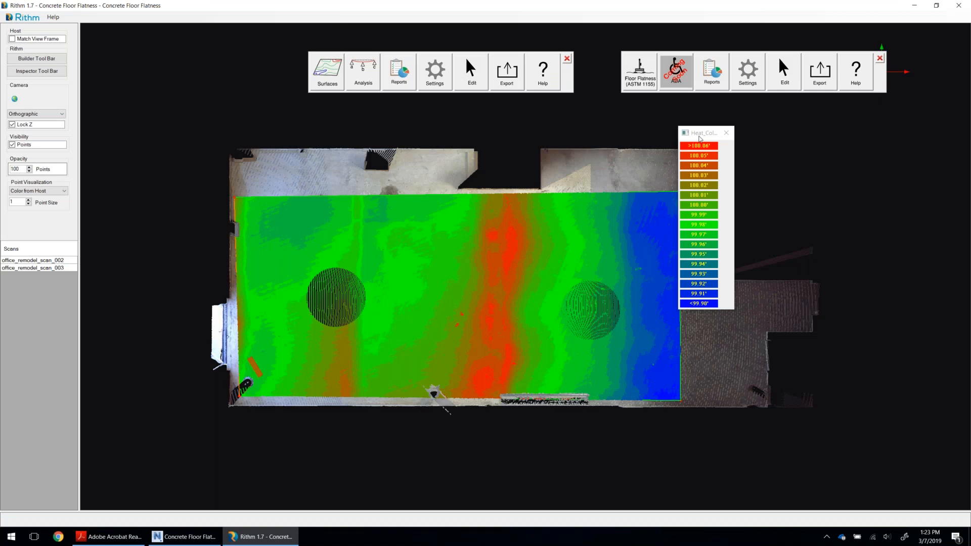
Switch back to Rithm, close the color legend and delete the heat map surface from the floor.
left_click_drag(699, 127, 761, 132)
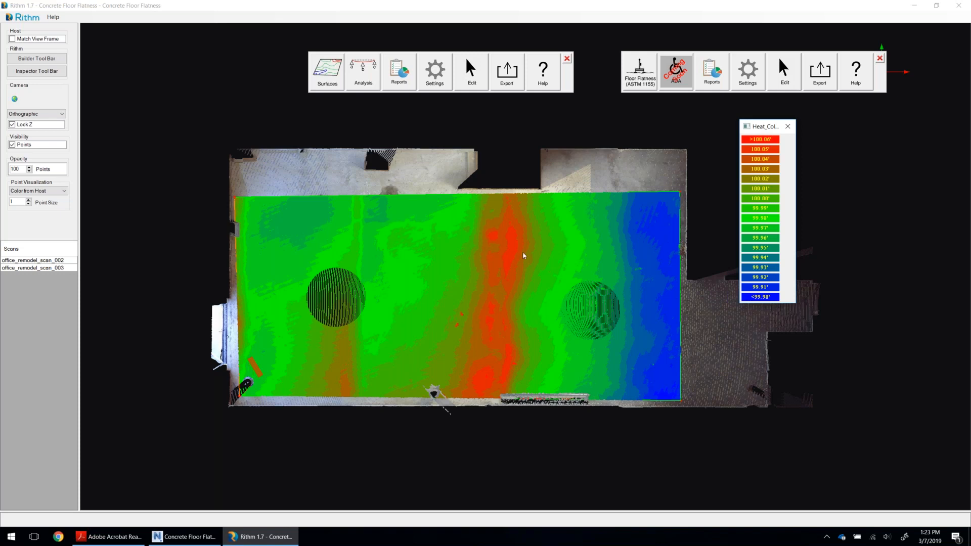
left_click(788, 127)
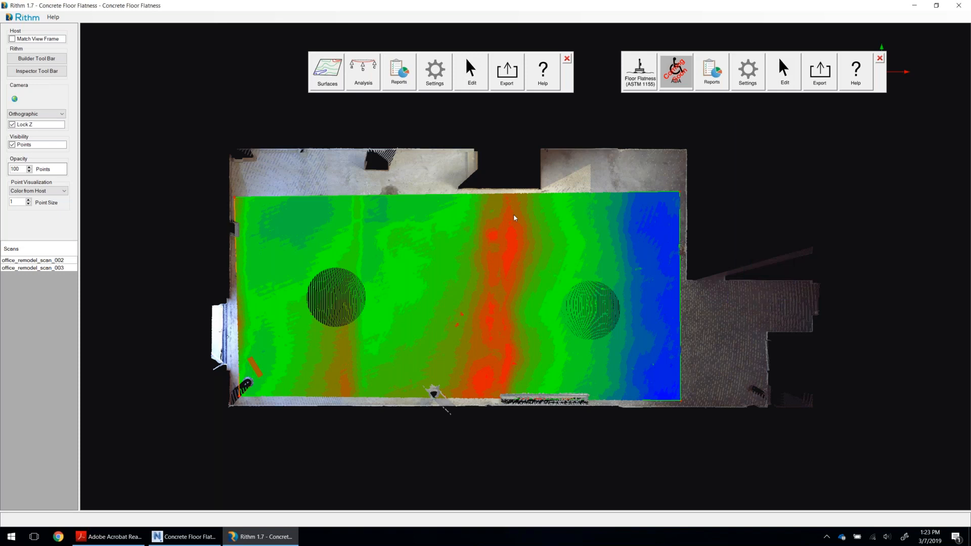
left_click(478, 87)
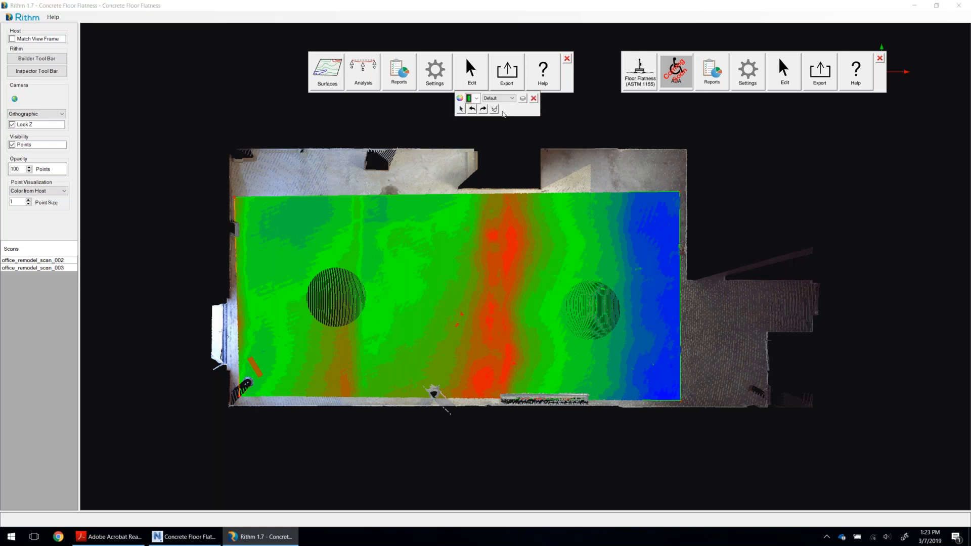
left_click(495, 110)
left_click(488, 302)
left_click(533, 99)
Start a Contour Map and outline a rectangular area over the main room's floor, just inside the walls.
left_click(328, 72)
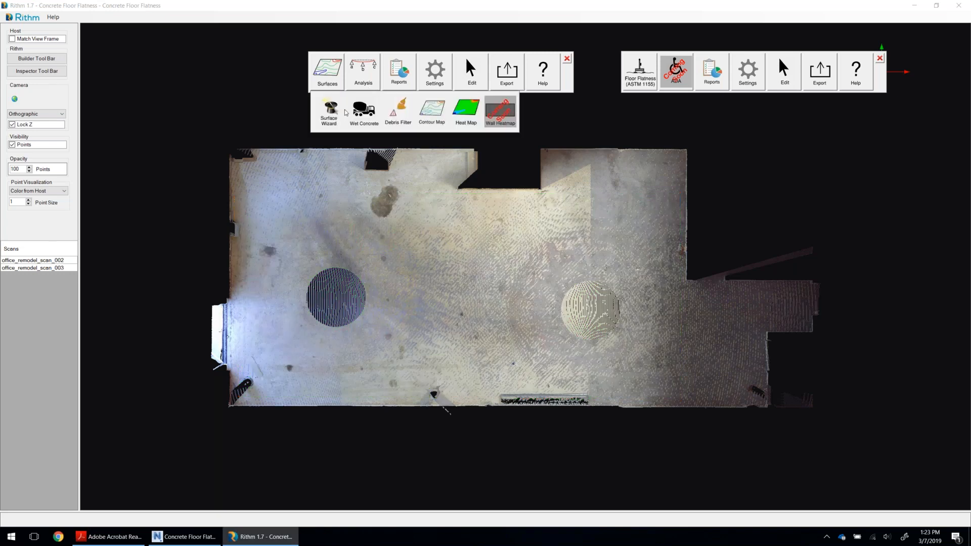
left_click(438, 120)
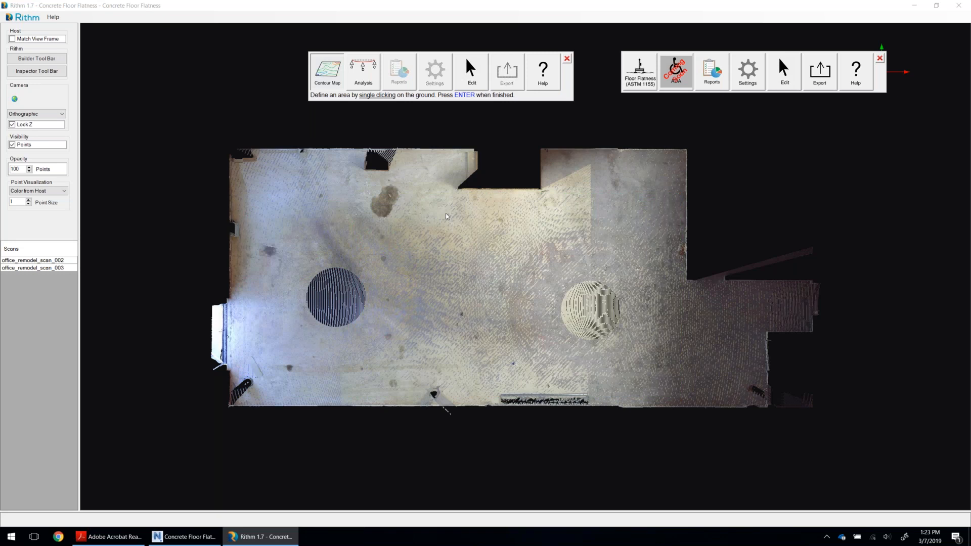
left_click(482, 409)
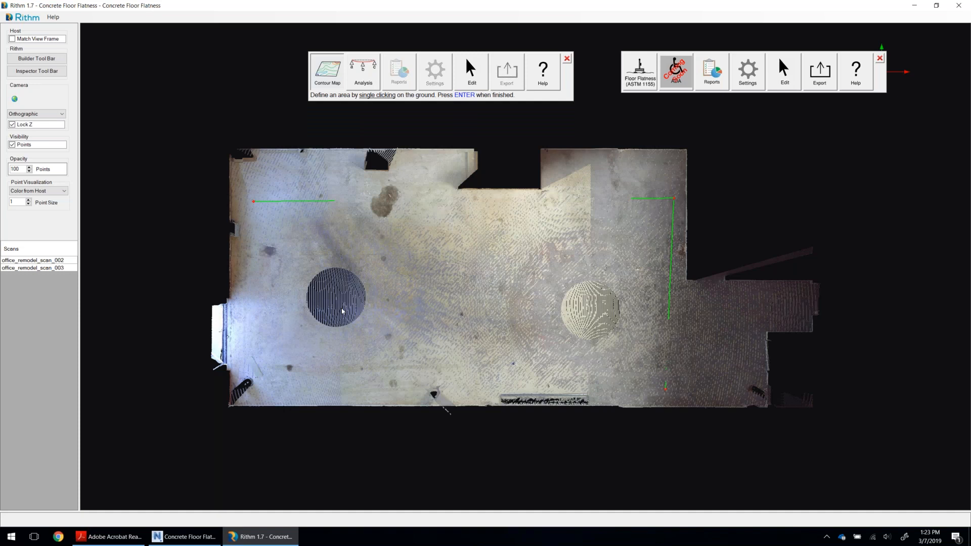
key("Return")
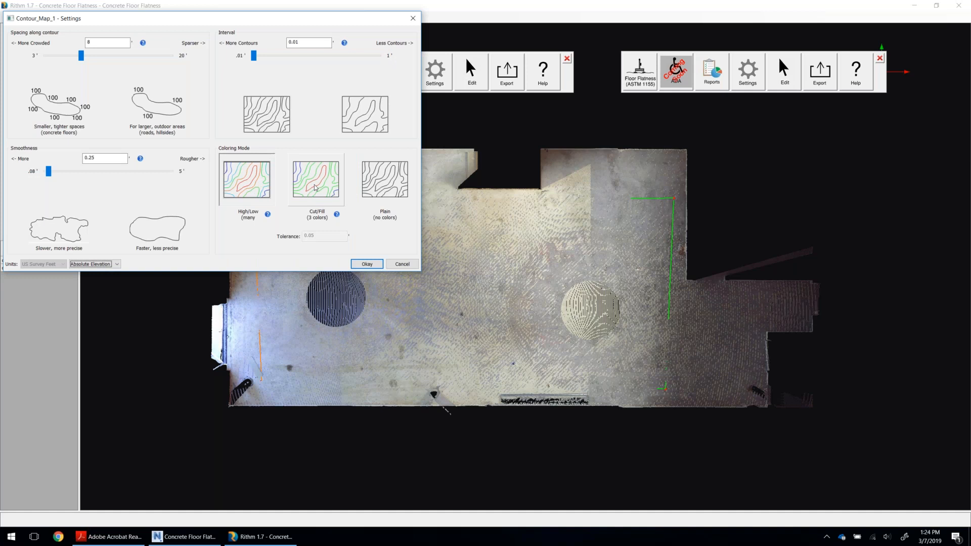
Generate the contour map with a 0.01' interval, 8' label spacing, 0.25' smoothness, High/Low coloring and Absolute Elevation.
left_click(355, 264)
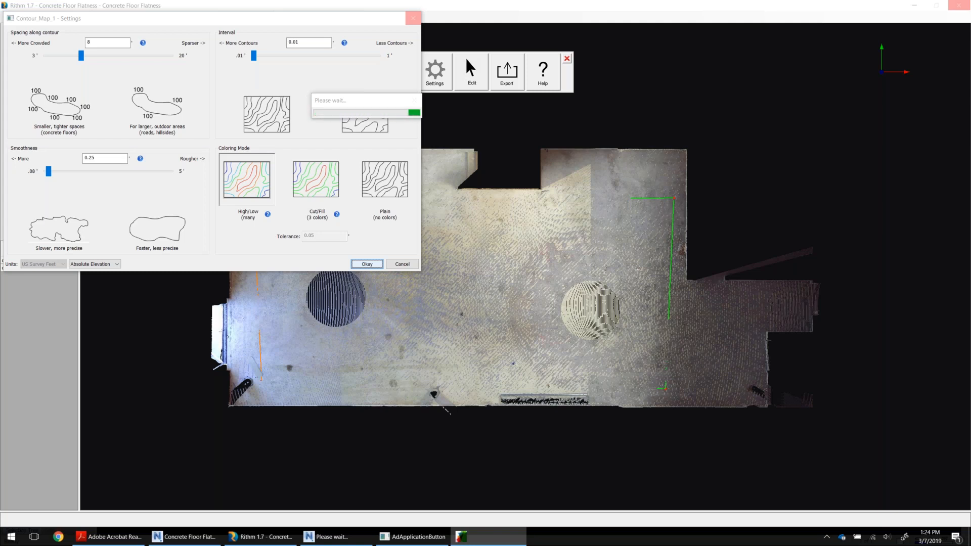
left_click(372, 103)
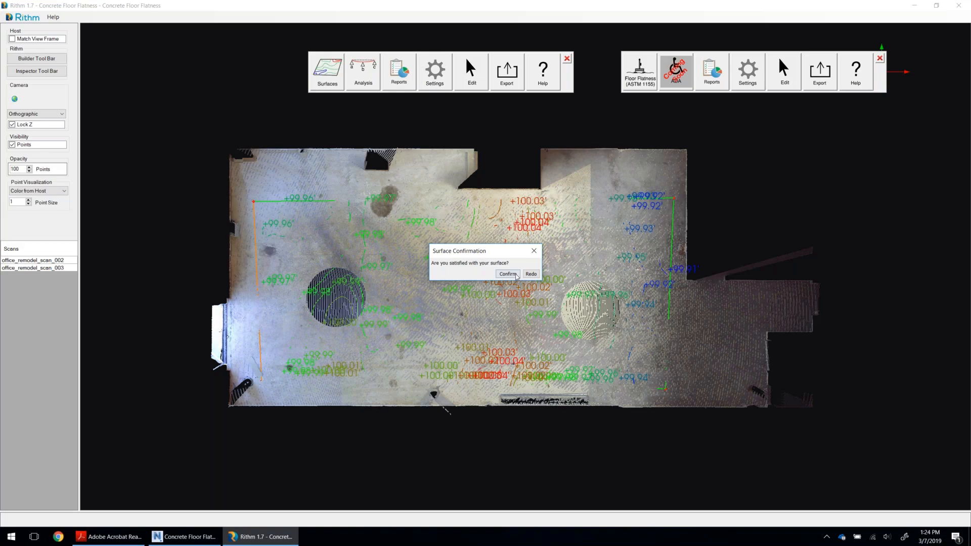
left_click(508, 273)
Hide the scan points to examine the contour lines and elevation labels alone, and show the points again.
left_click(29, 144)
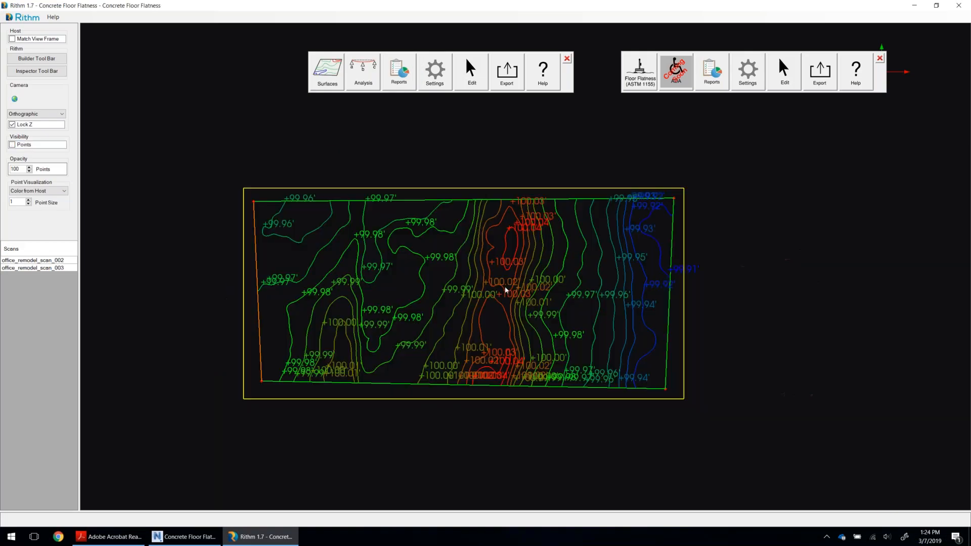
scroll(505, 290, "up", 4)
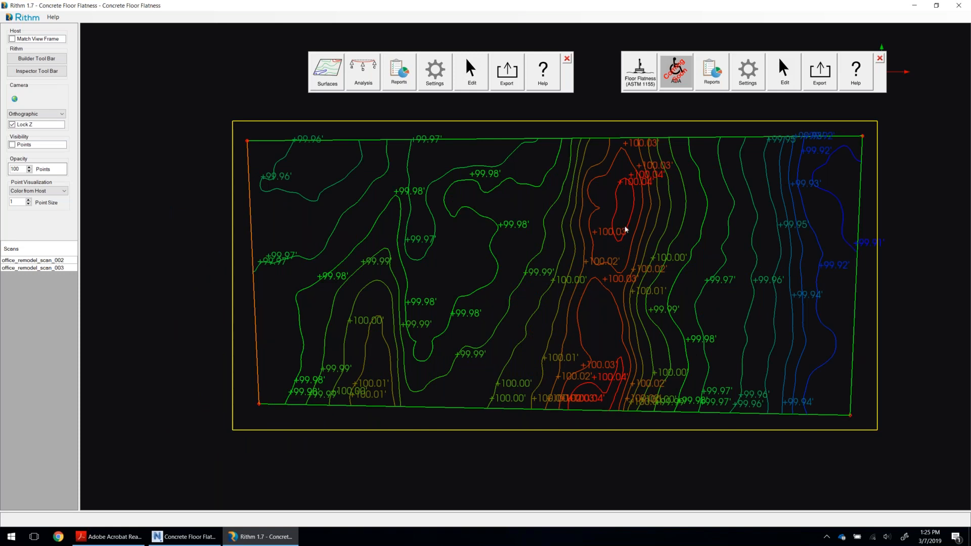
left_click(39, 146)
key("space")
scroll(526, 256, "up", 2)
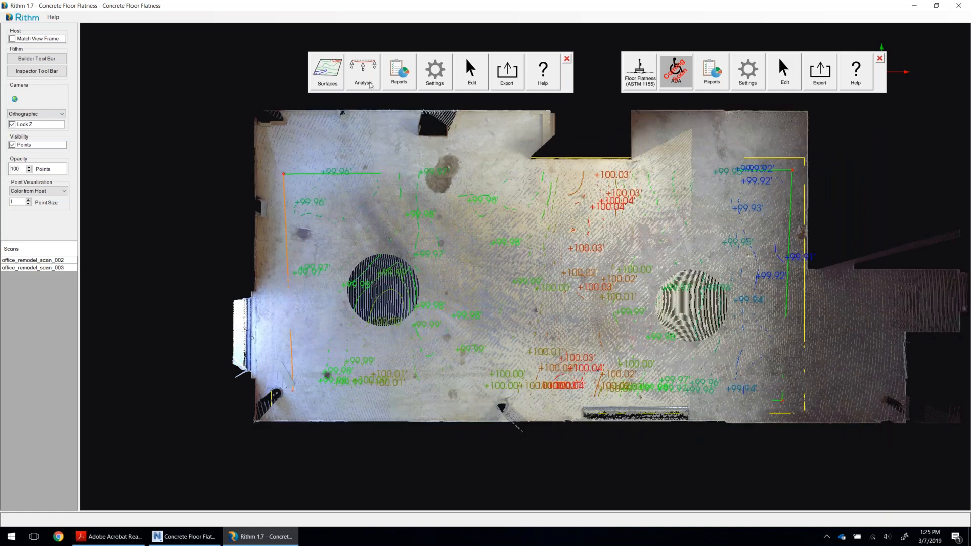
Start the Points analysis with starting number 0 and labels showing easting, northing, elevation and descriptor, but no point number.
left_click(371, 84)
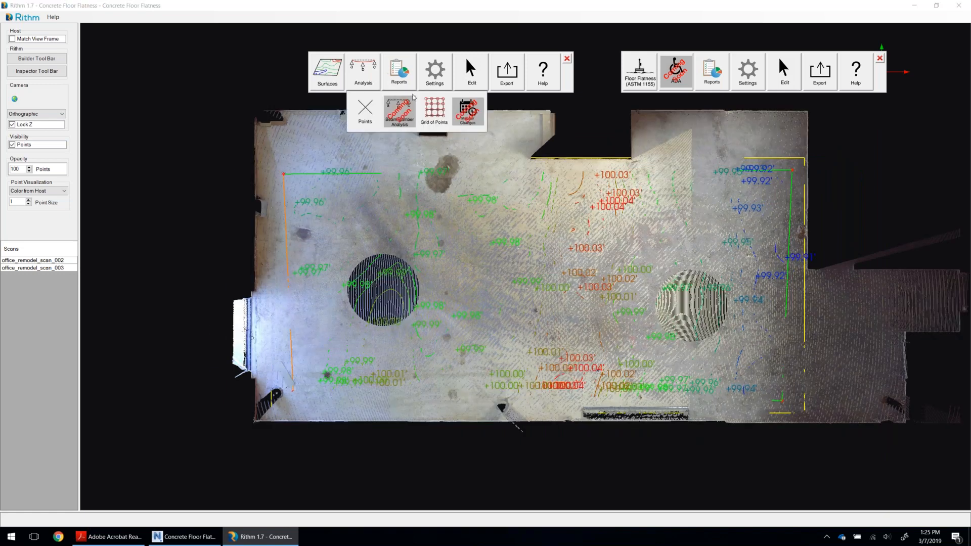
left_click(366, 112)
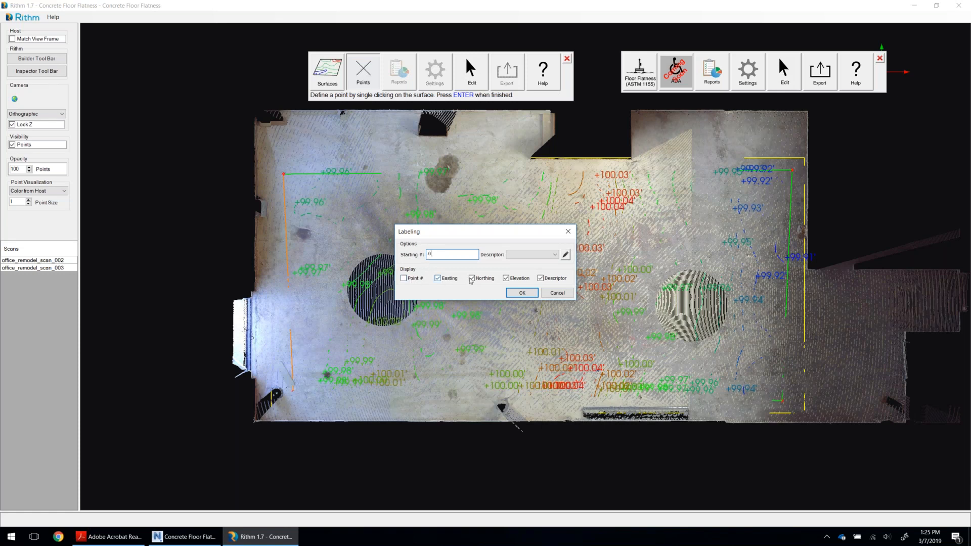
left_click(522, 293)
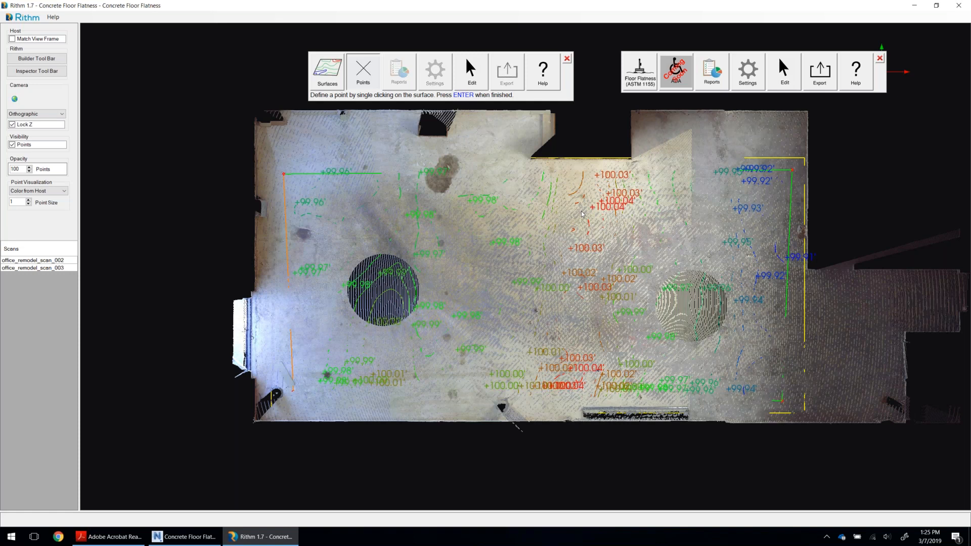
Place a point on the floor's red high area beside the upper 100.04' contour and label it "High Point".
left_click(581, 214)
type("Haight")
key("BackSpace")
key("BackSpace")
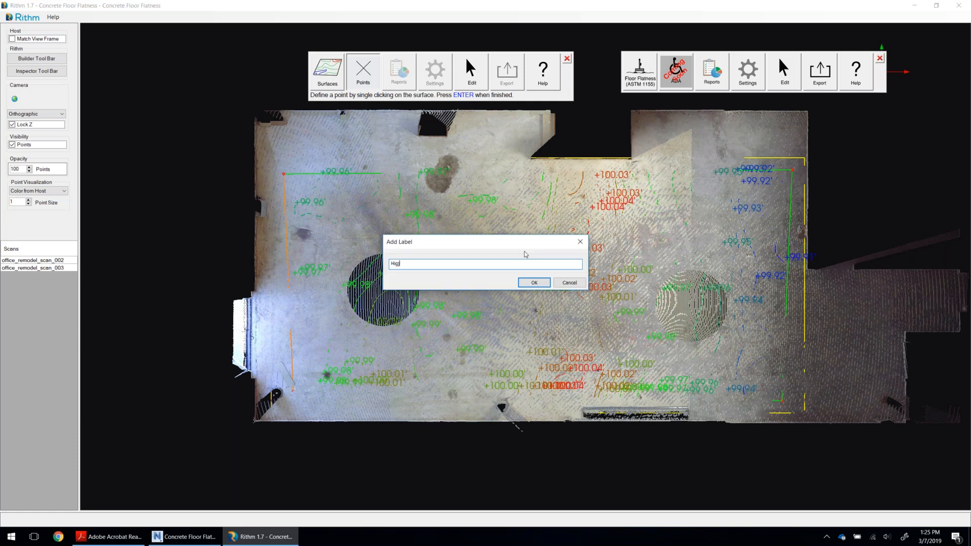
type("h Point")
key("Return")
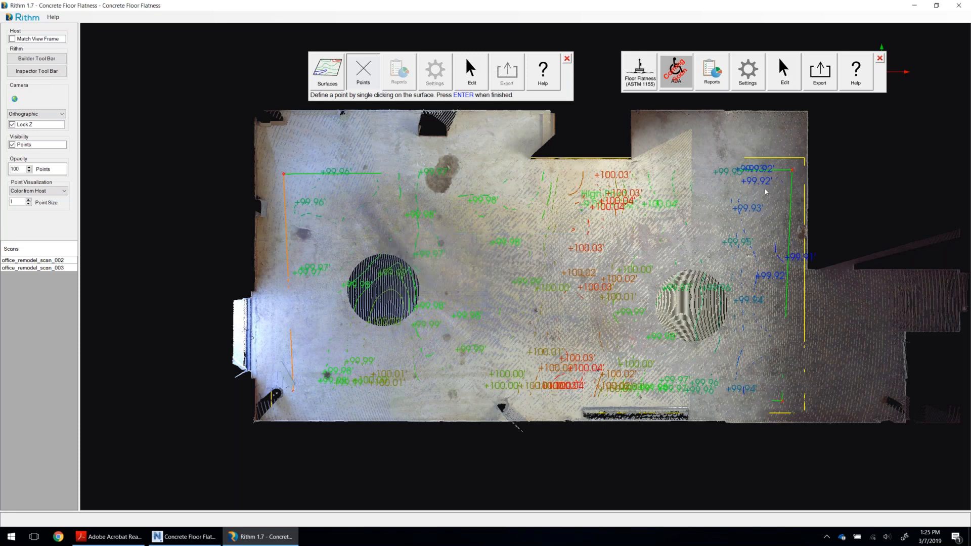
Label a second point in the blue low area near the room's upper-right corner "Low Point" and close the contour settings.
key("Return")
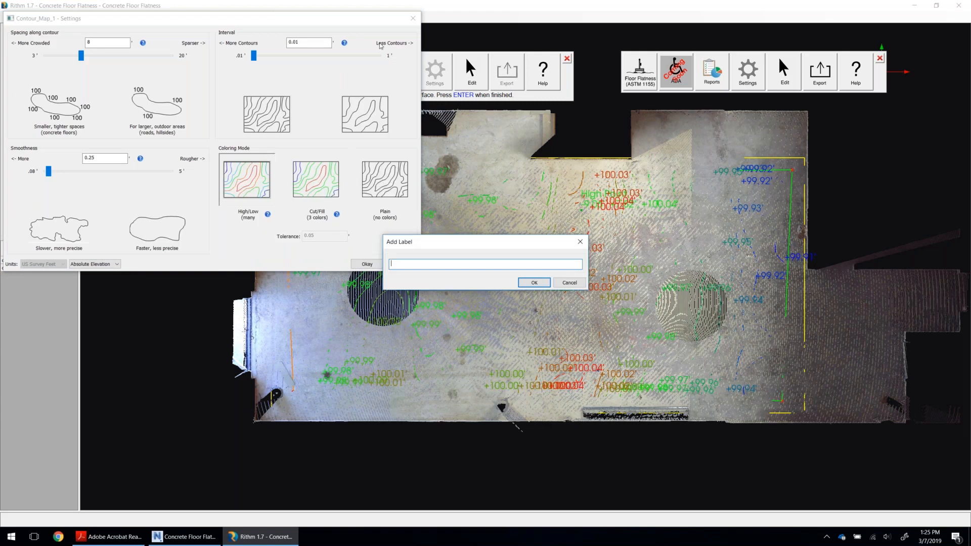
type("Low Point")
key("Return")
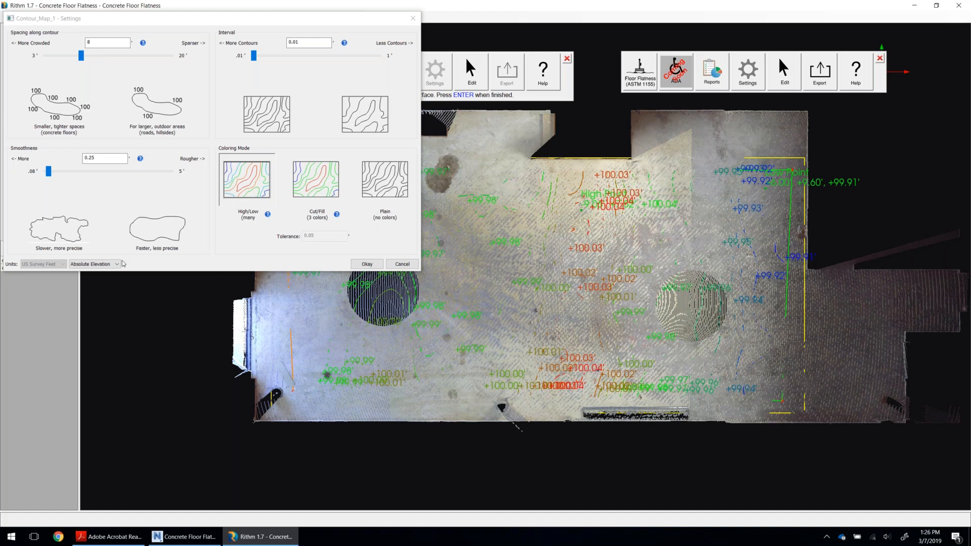
left_click(465, 97)
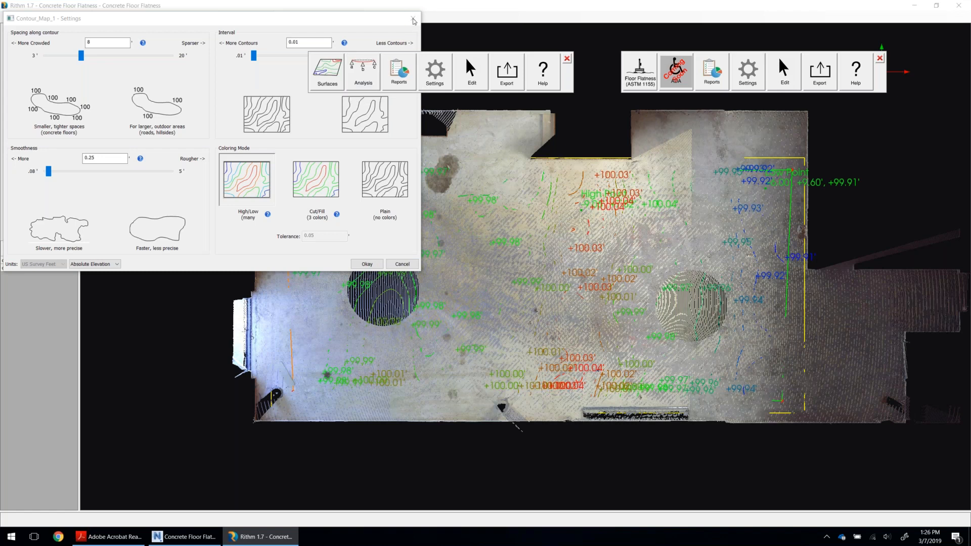
left_click(414, 20)
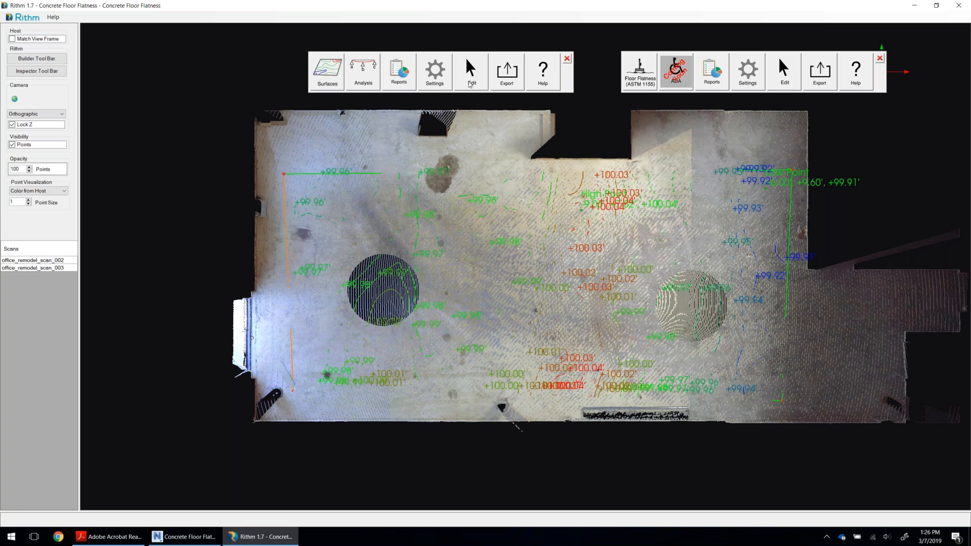
Hide the Contour_Map_1 layer so the contour lines and elevation labels are removed from the scan view.
left_click(469, 85)
left_click(523, 99)
left_click(577, 247)
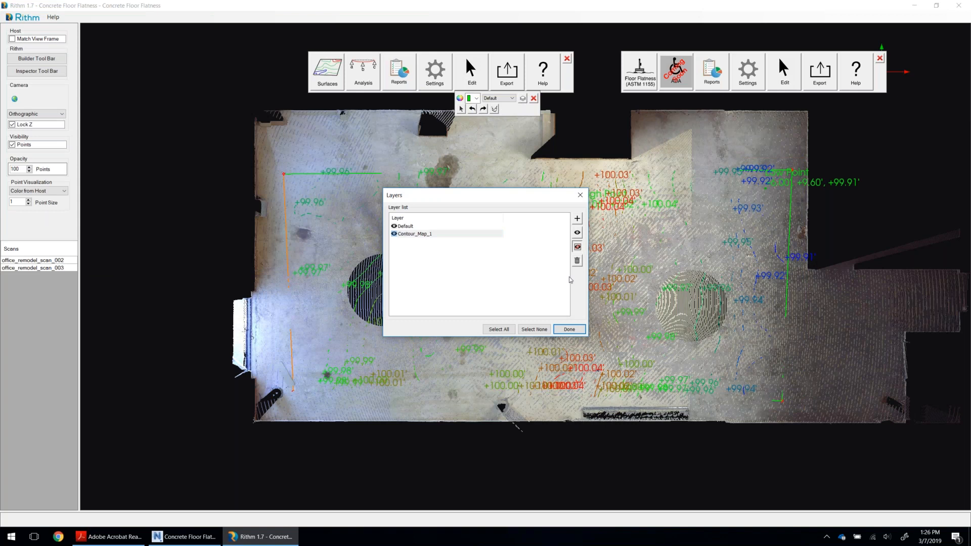
left_click(568, 329)
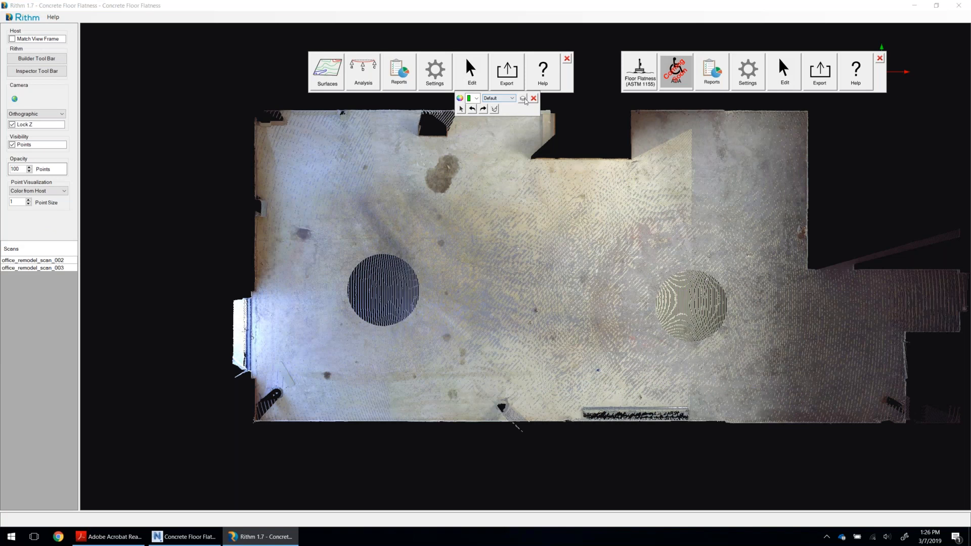
left_click(523, 99)
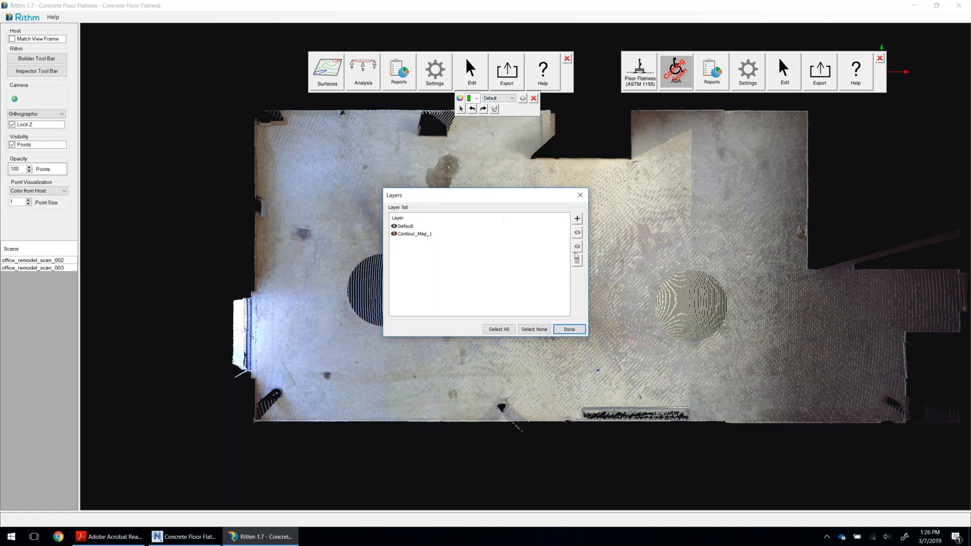
left_click(570, 329)
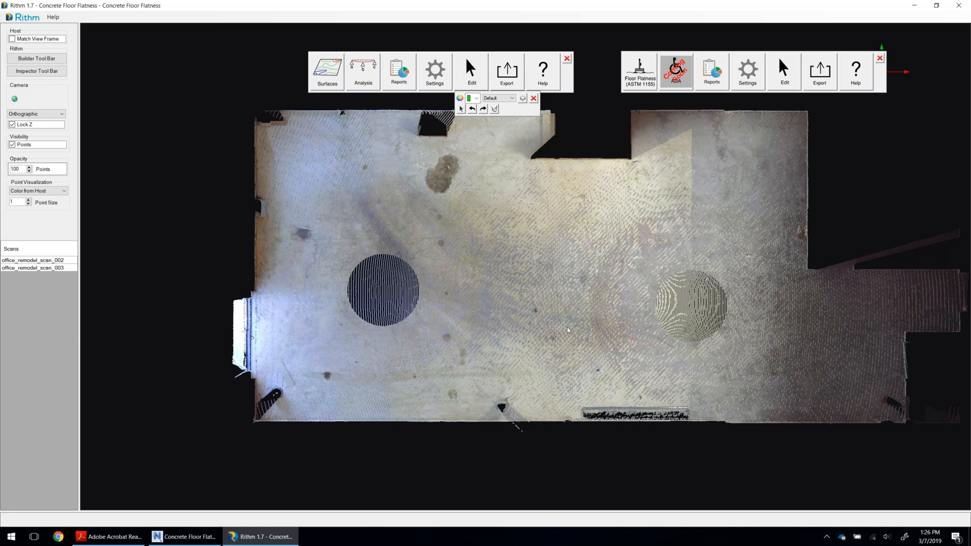
Add a new layer named "Inspection Points".
left_click(513, 100)
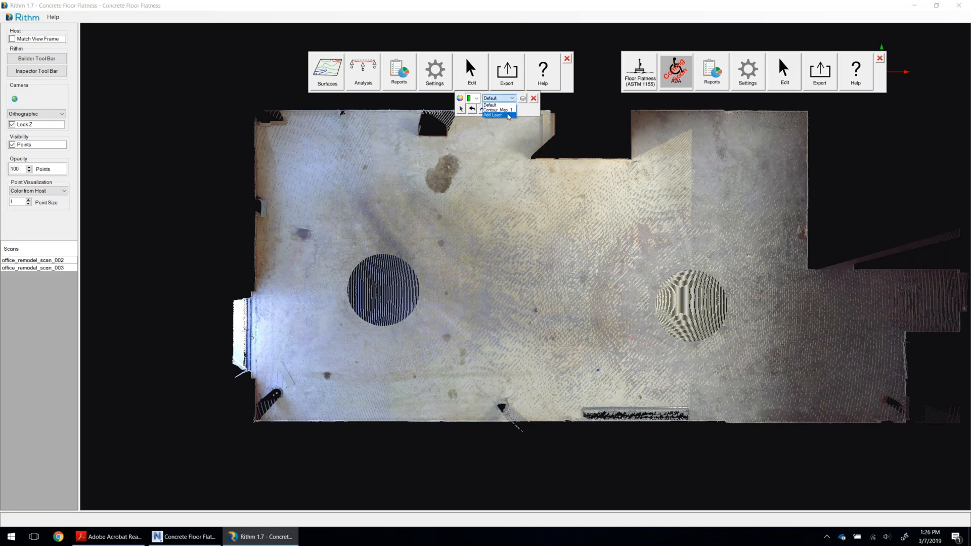
type("Ins")
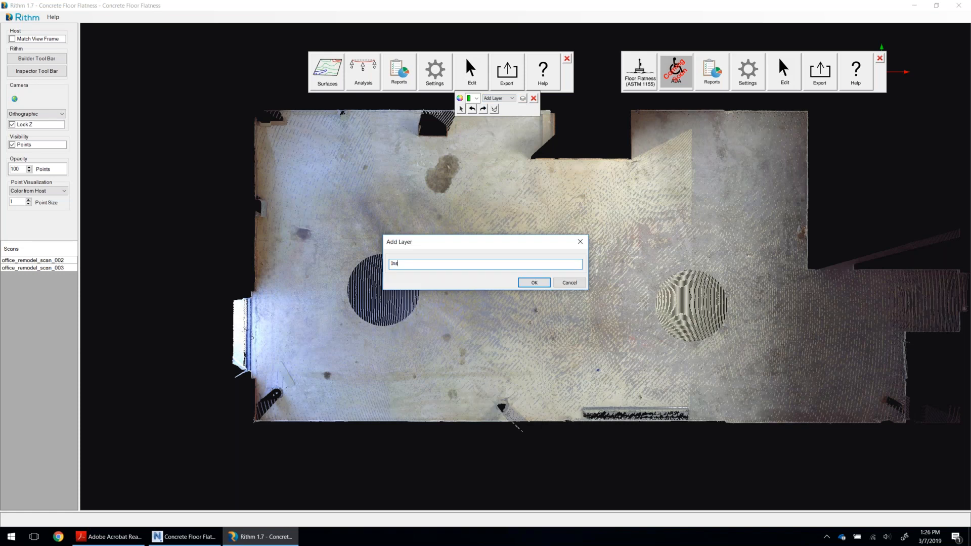
type("pection Points")
left_click(528, 283)
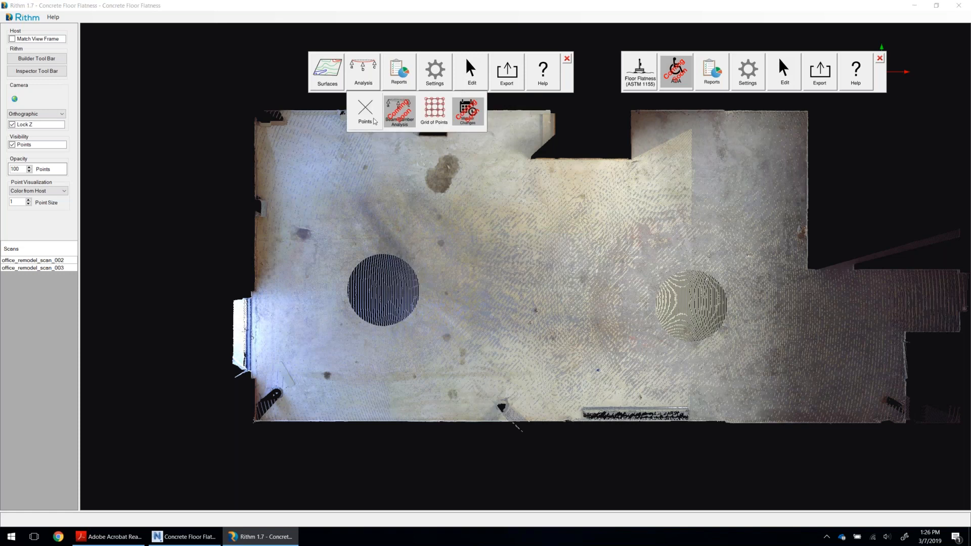
Start a Grid of Points analysis with descriptor A, starting number 0 and a 5' grid spacing.
left_click(433, 110)
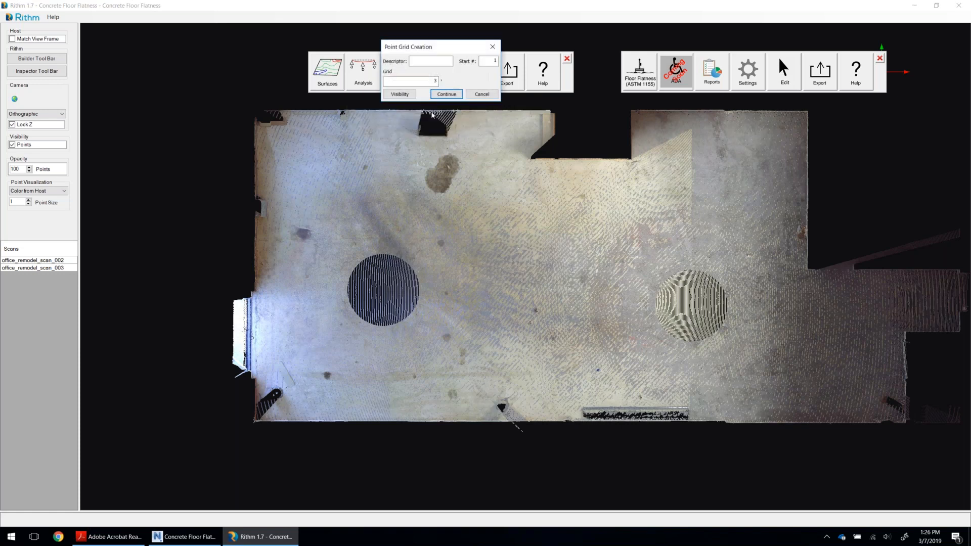
left_click(437, 61)
key("Tab")
type("0")
key("Tab")
type("5")
left_click(447, 95)
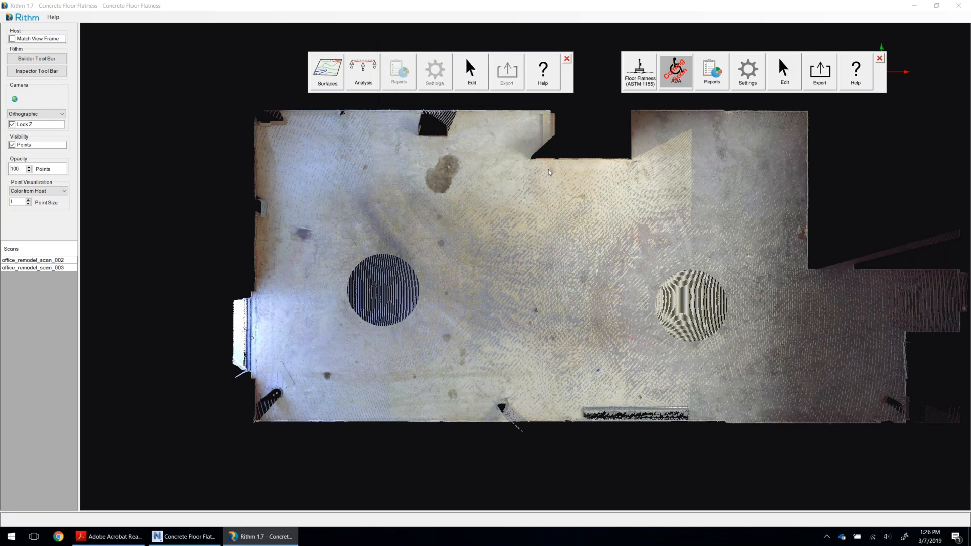
Lay the point grid from the room's upper-left corner across to the upper-right and down toward the lower wall, and accept it.
left_click(281, 177)
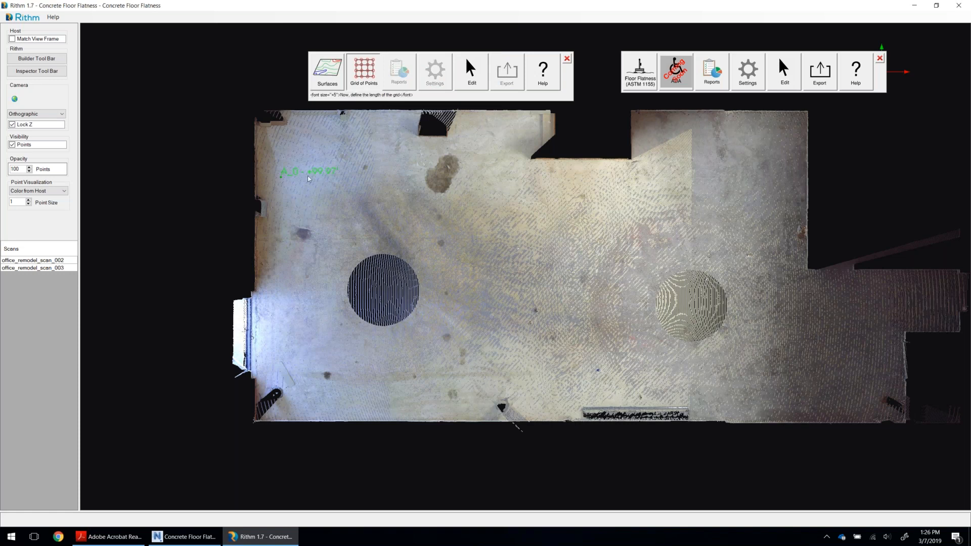
left_click(780, 182)
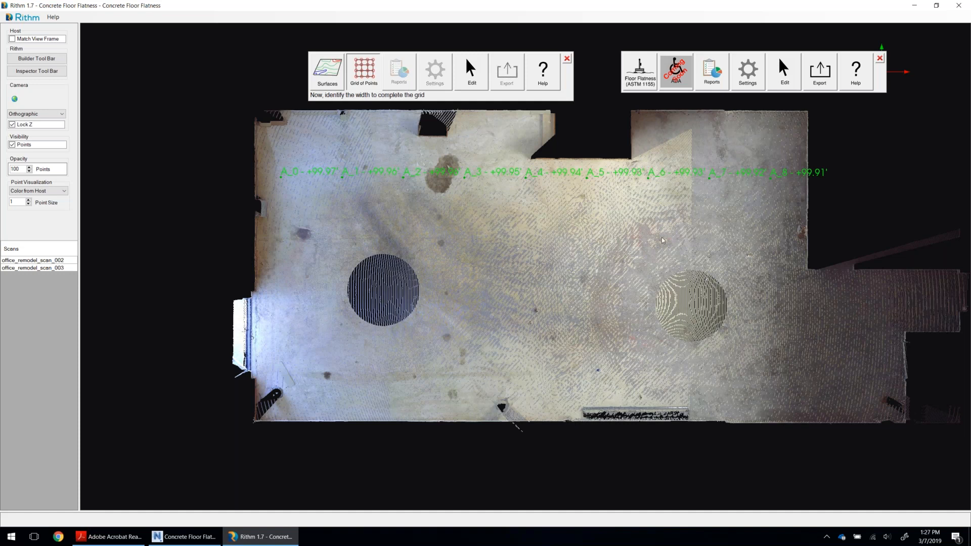
left_click(507, 389)
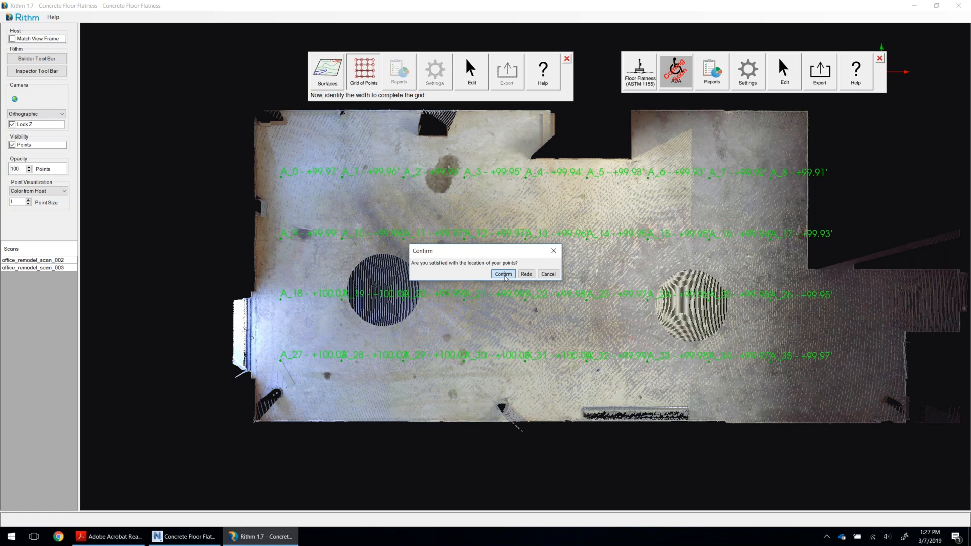
left_click(504, 276)
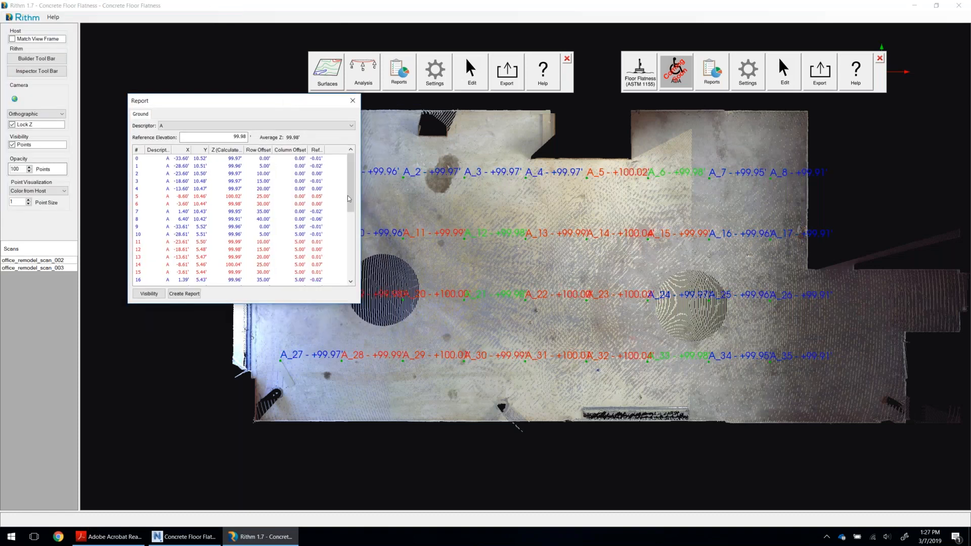
Color the grid points with a graduated elevation color range and review the point table in the report.
left_click(157, 295)
left_click(246, 206)
left_click(253, 230)
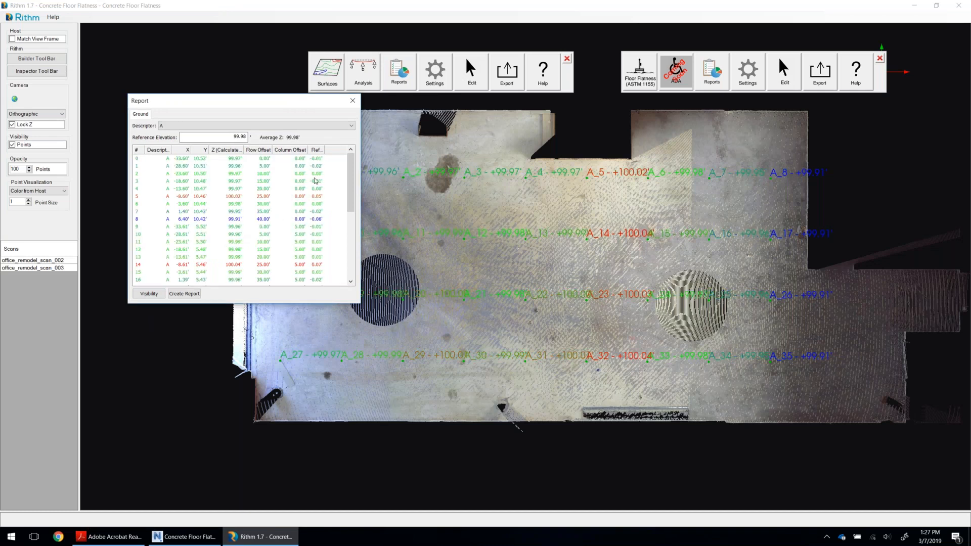
left_click_drag(352, 188, 352, 243)
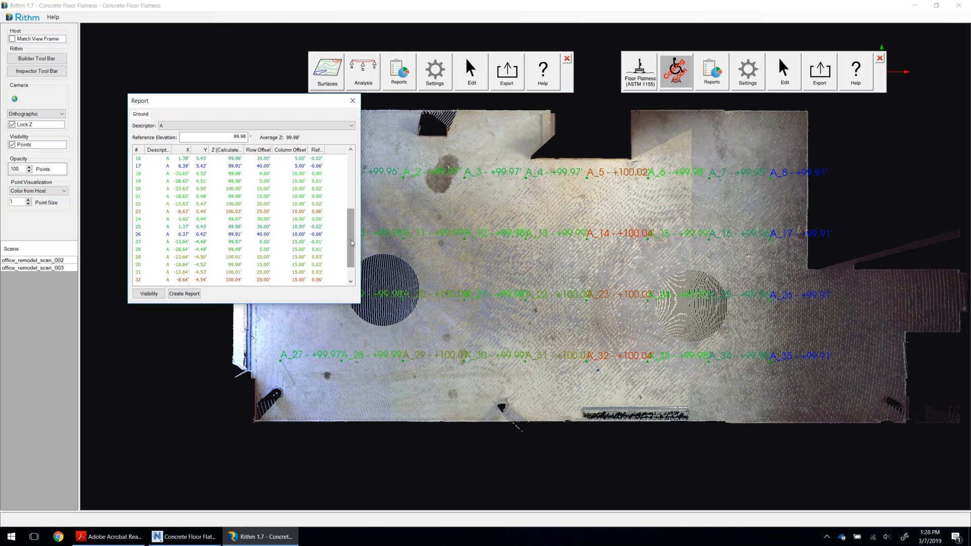
left_click_drag(277, 102, 242, 89)
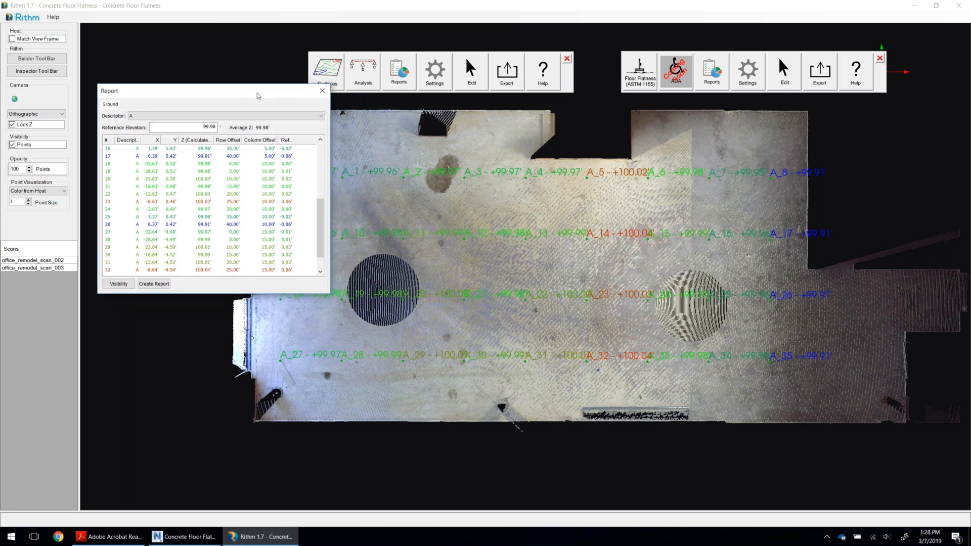
Create a PDF report of the grid points in US Survey Feet as Inspection Points.pdf, replacing the existing file.
left_click(153, 283)
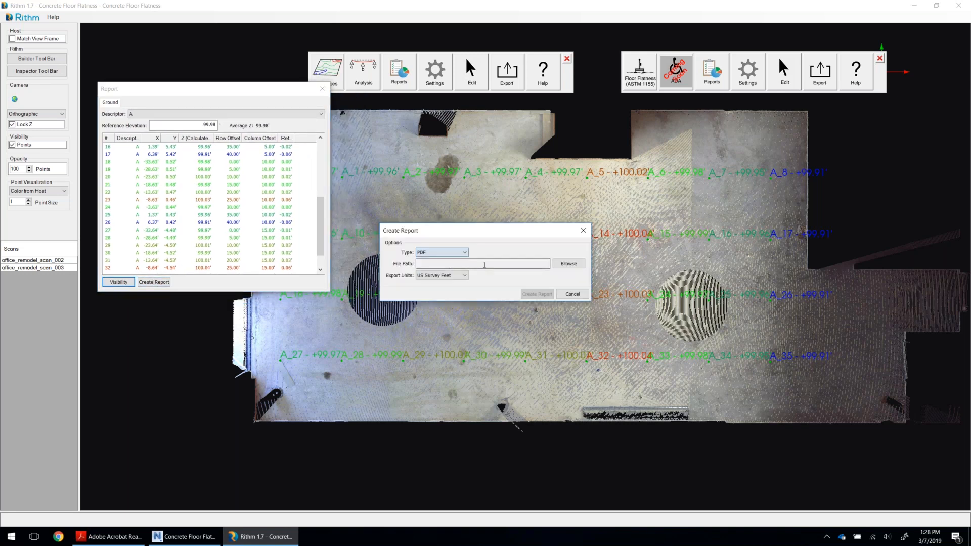
left_click(567, 263)
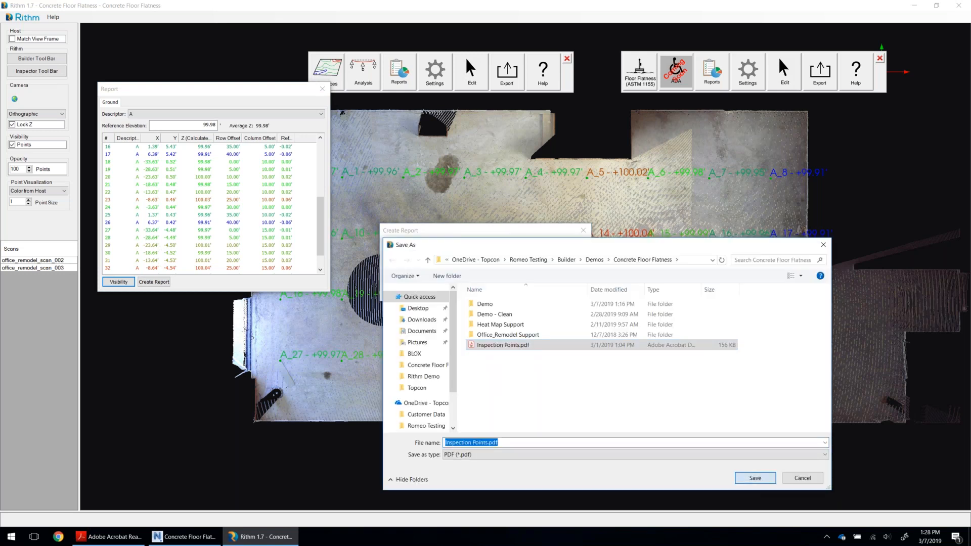
left_click(754, 478)
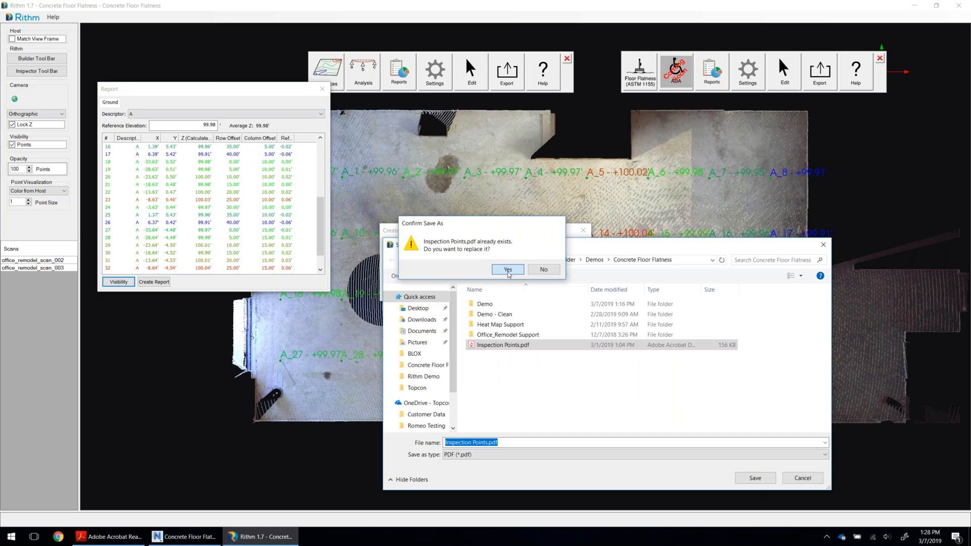
left_click(507, 270)
left_click(535, 294)
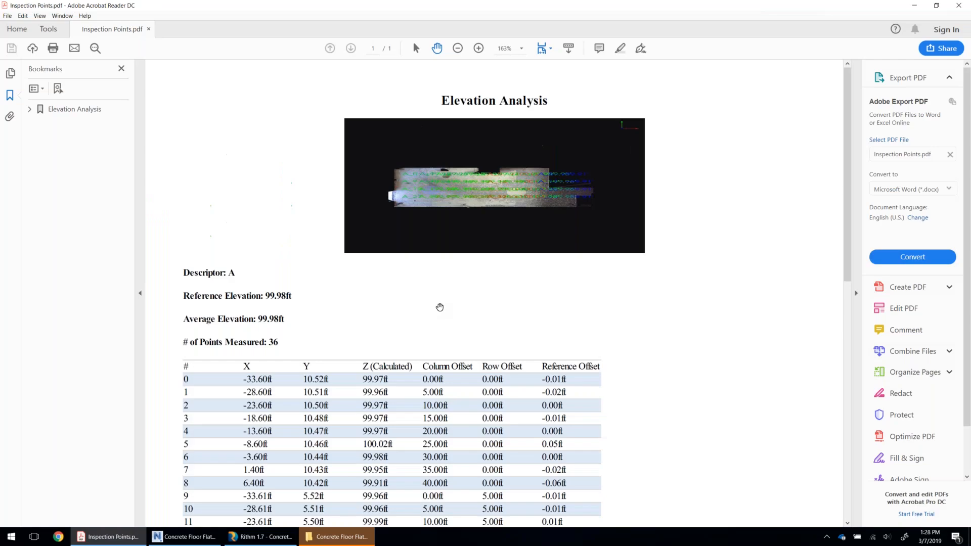
Examine the point elevations and reference offsets in the Inspection Points PDF in Acrobat Reader, and return to Rithm.
scroll(391, 293, "down", 4)
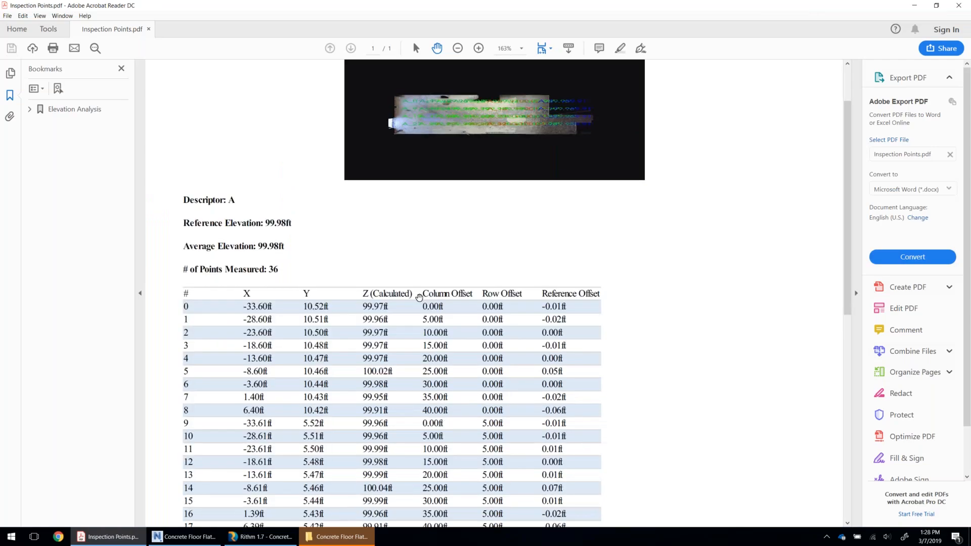
scroll(391, 293, "down", 2)
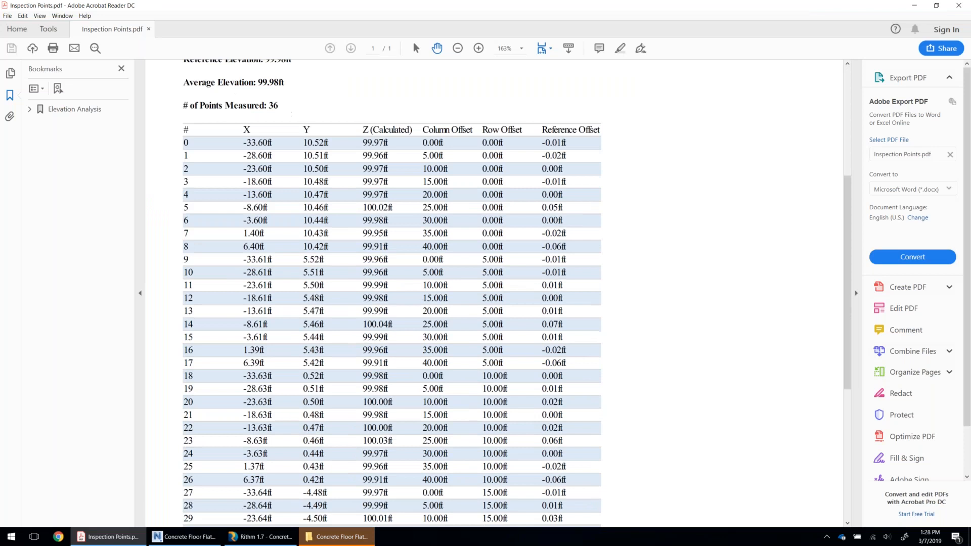
scroll(392, 294, "down", 4)
scroll(392, 293, "up", 3)
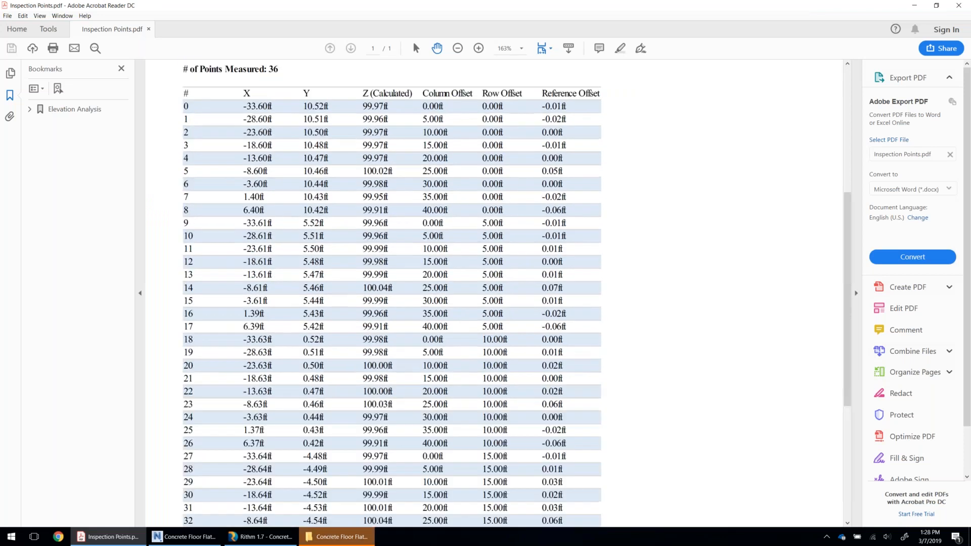
scroll(391, 293, "up", 4)
left_click(913, 5)
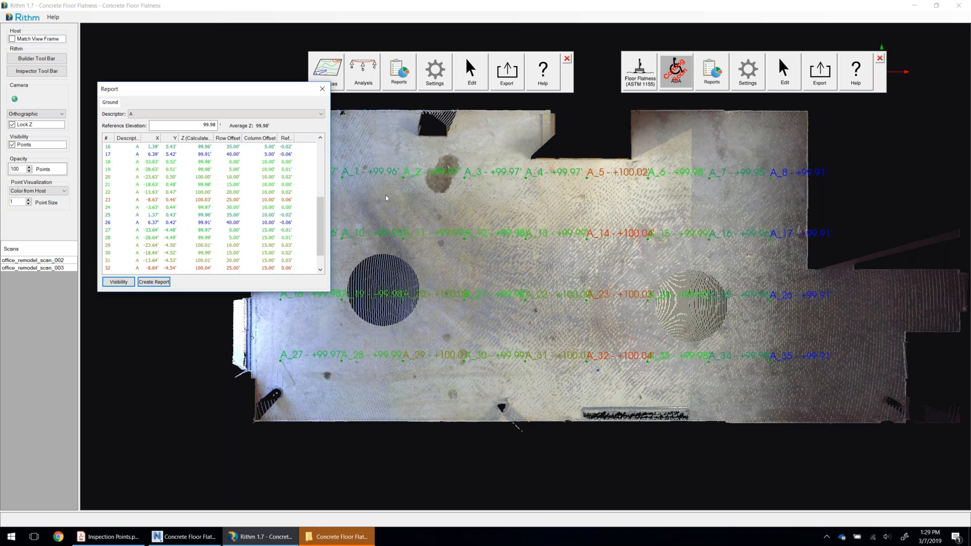
Close the point report, clear the inspection grid points from the scan view and close the editing tools.
left_click(323, 89)
left_click(494, 109)
left_click(496, 305)
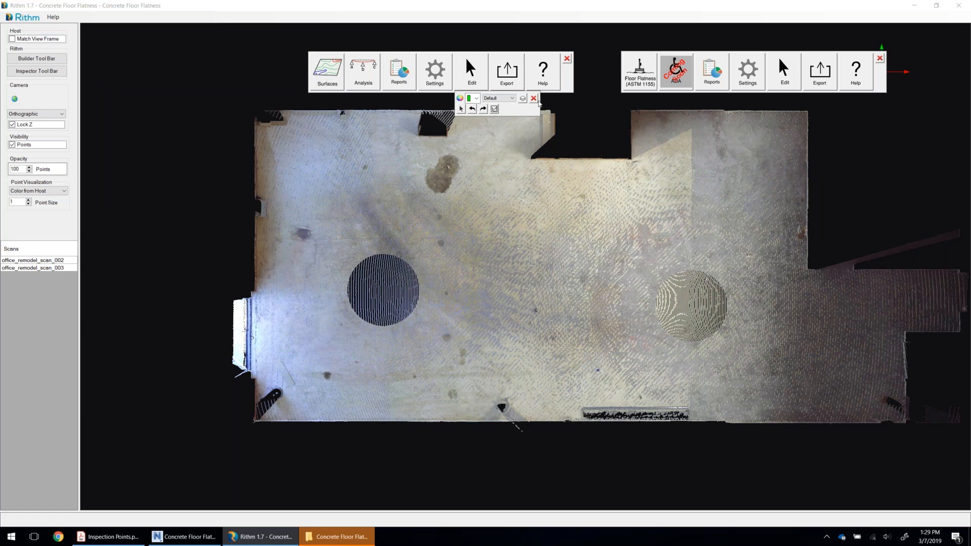
left_click(534, 98)
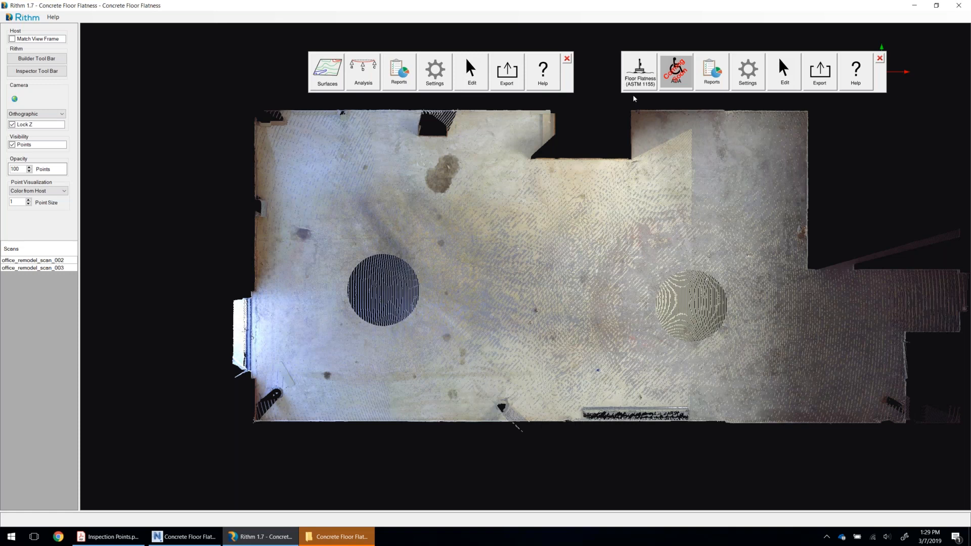
Draw one floor flatness run along the room's length and one across its width near the left wall, and run the FF/FL analysis.
left_click(638, 82)
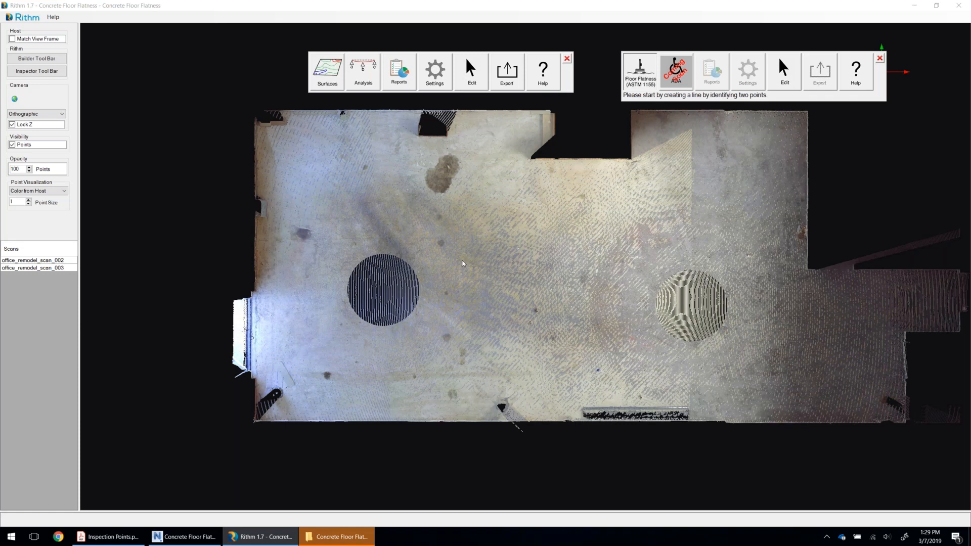
left_click(752, 262)
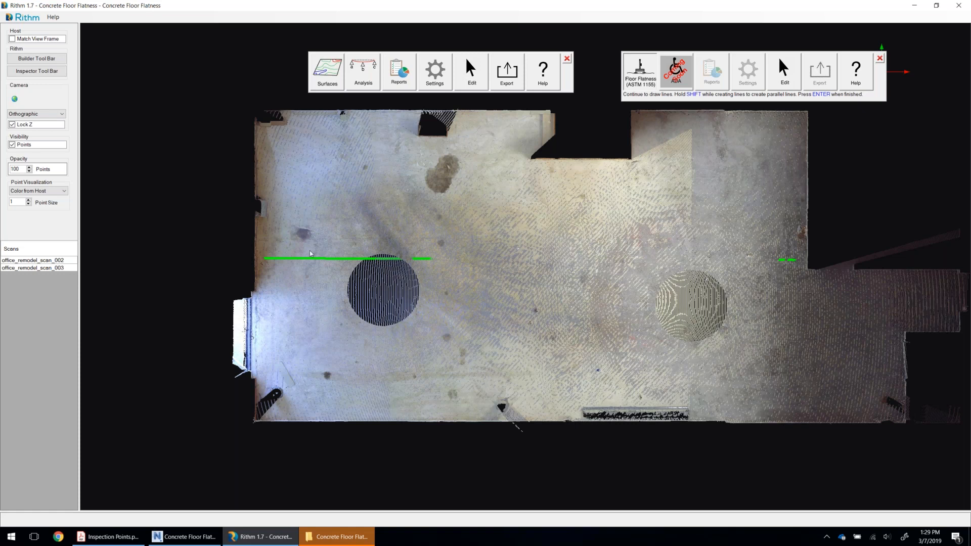
left_click(338, 403)
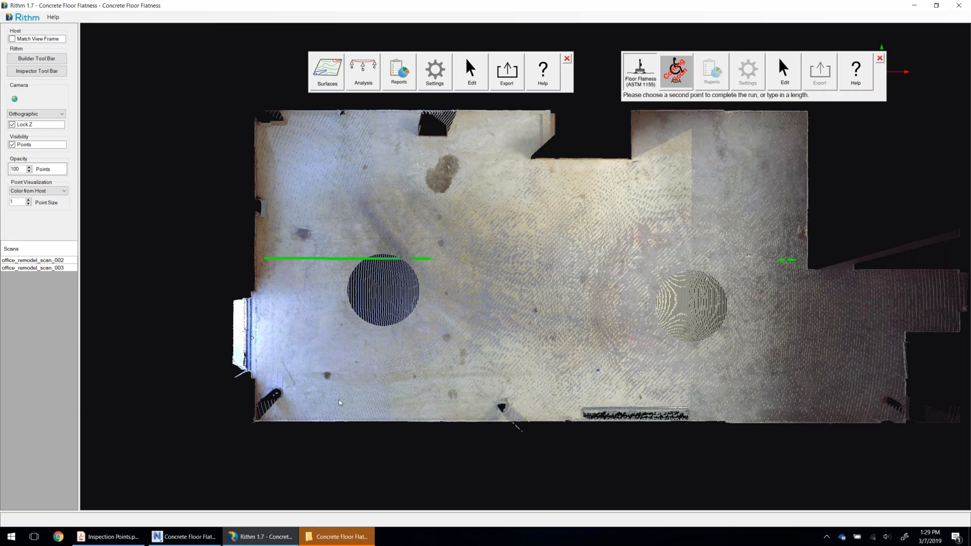
left_click(339, 399)
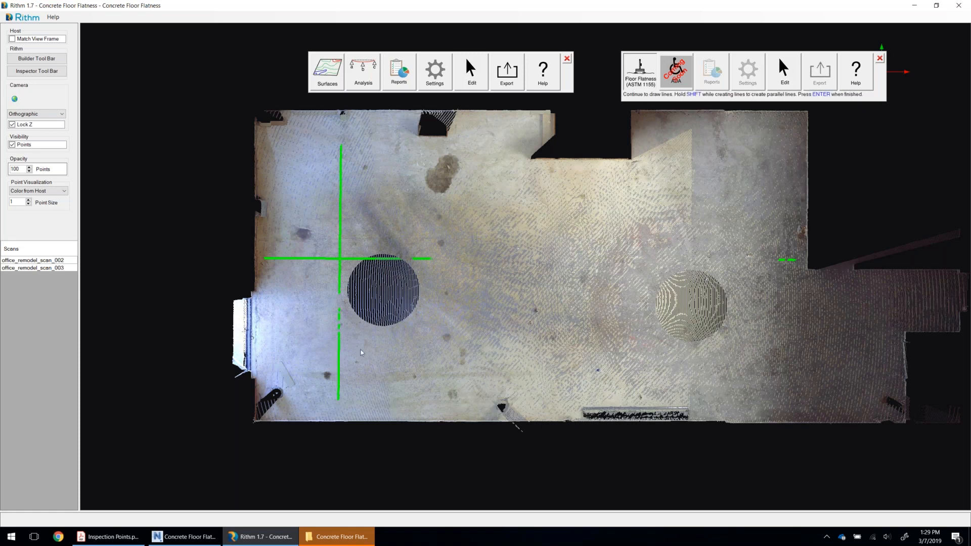
key("Return")
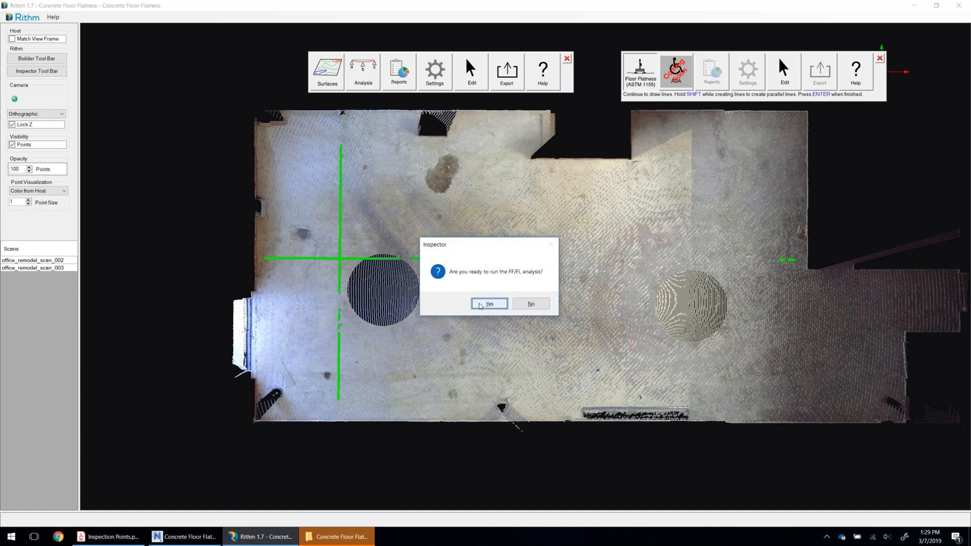
left_click(480, 304)
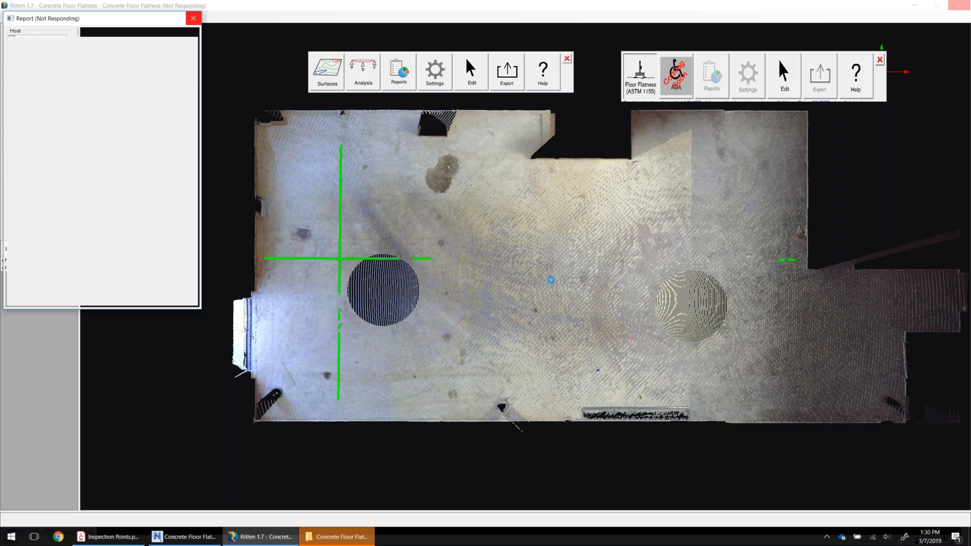
Bring Rithm back to the front and create the floor flatness report for session FF_FL_1.
left_click(269, 540)
mouse_move(269, 540)
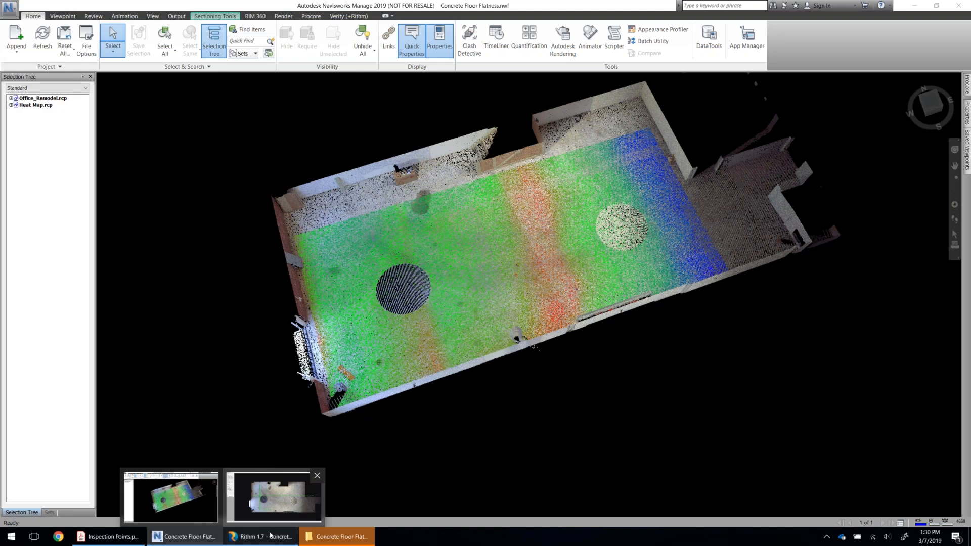
left_click(273, 496)
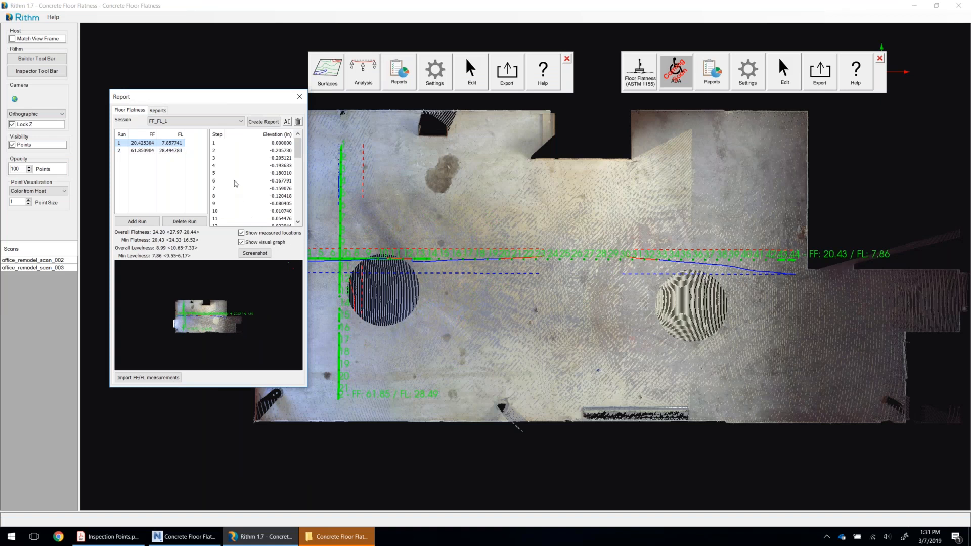
left_click(262, 123)
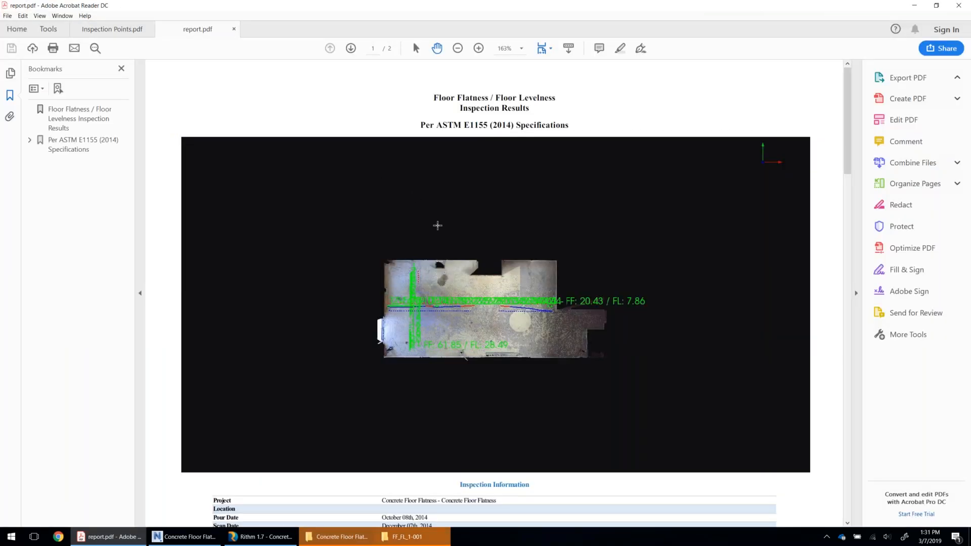
Examine the floor flatness report's contract specifications, overall and individual results, and the elevation graphs for Run 1 and Run 2.
scroll(535, 219, "down", 4)
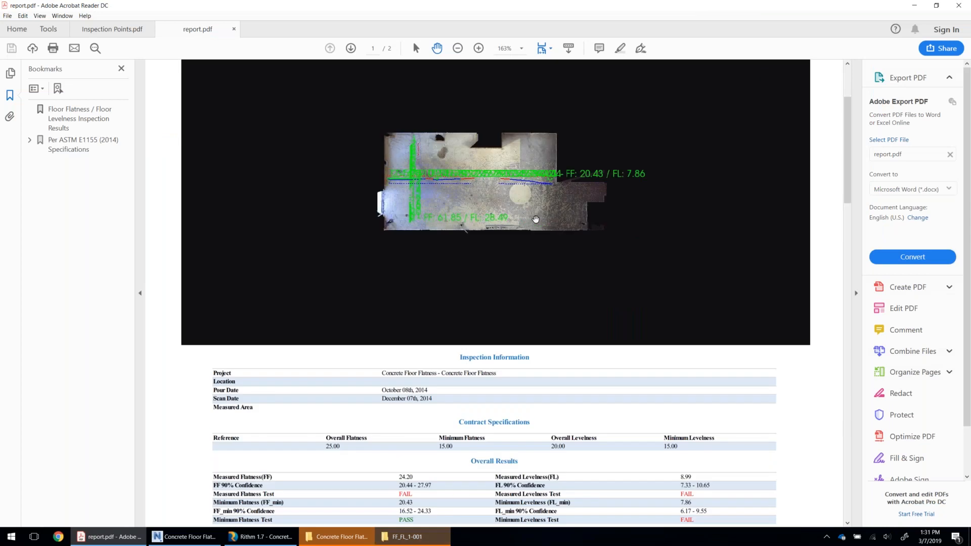
scroll(535, 218, "down", 3)
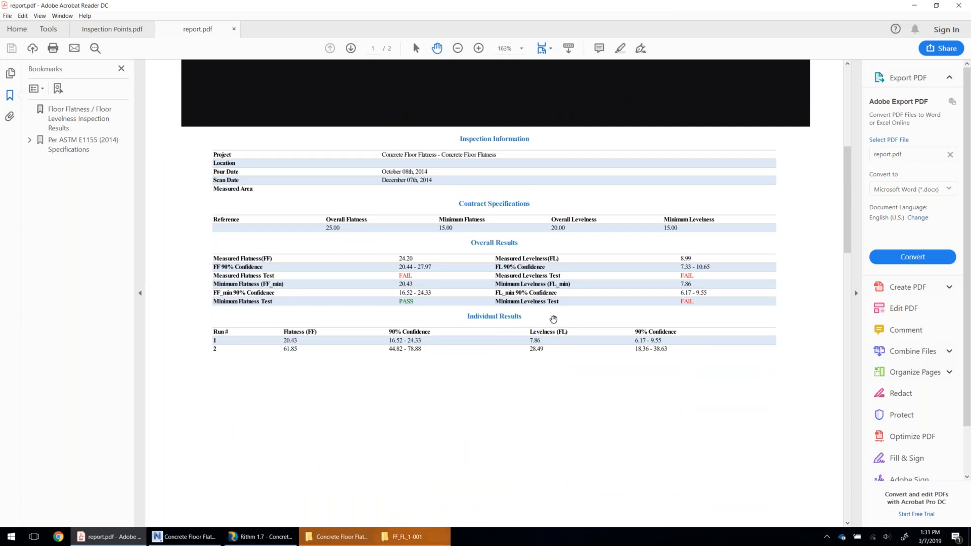
scroll(559, 305, "down", 8)
scroll(559, 307, "down", 4)
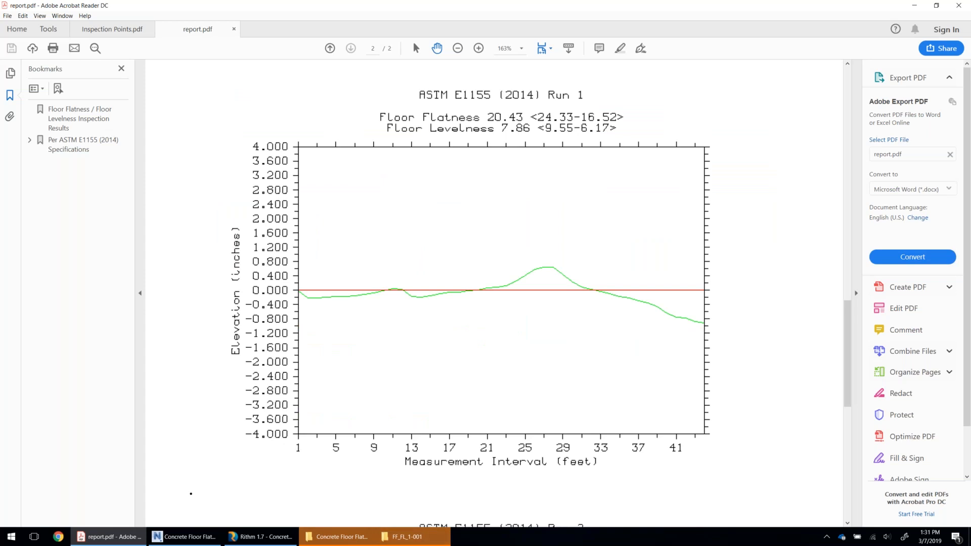
scroll(556, 300, "down", 1)
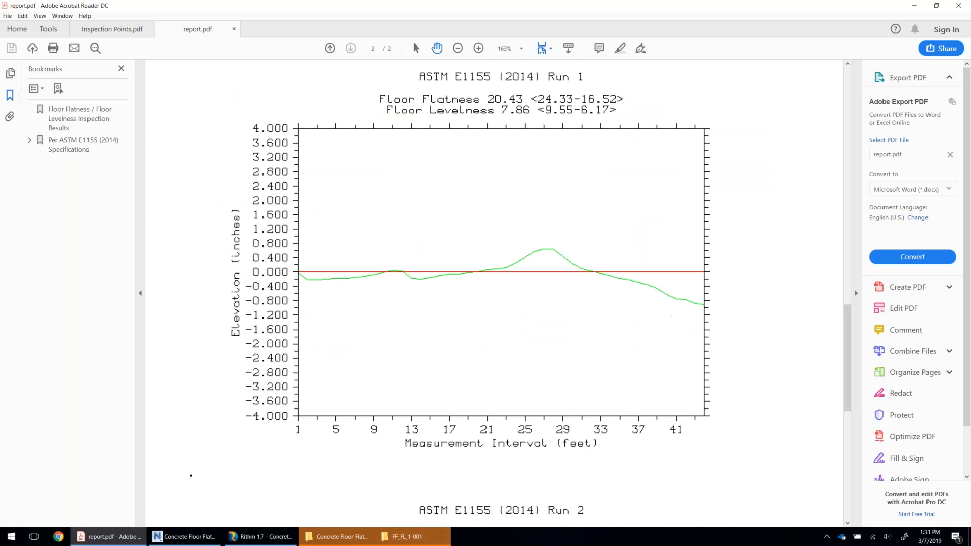
scroll(557, 300, "down", 1)
scroll(556, 300, "down", 3)
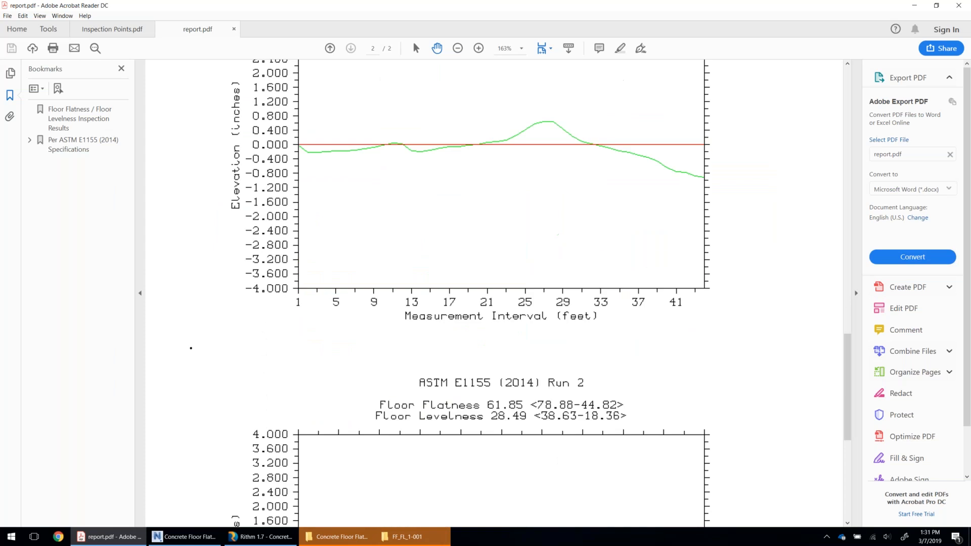
scroll(556, 301, "down", 8)
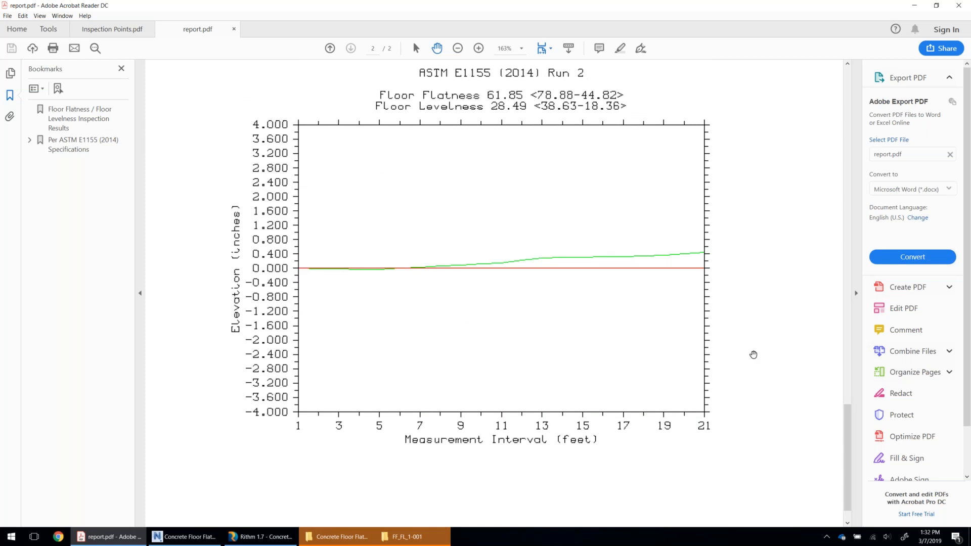
Return from the PDF report to Rithm and close the Report window for session FF_FL_1.
left_click(917, 7)
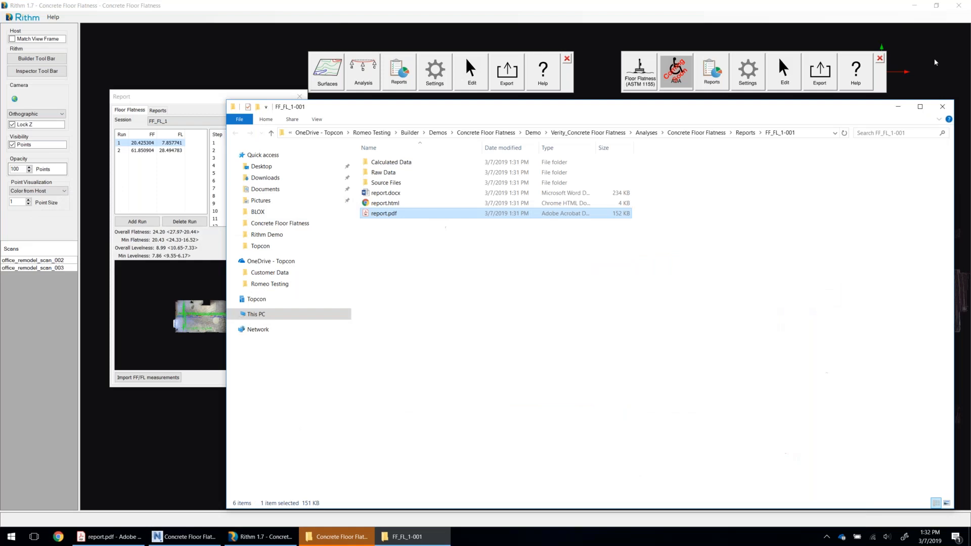
left_click(933, 59)
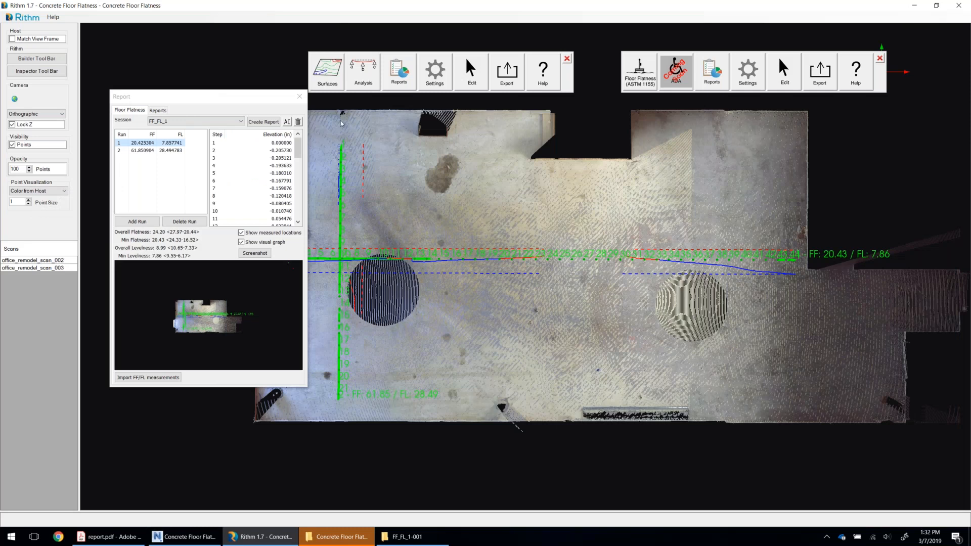
left_click(300, 97)
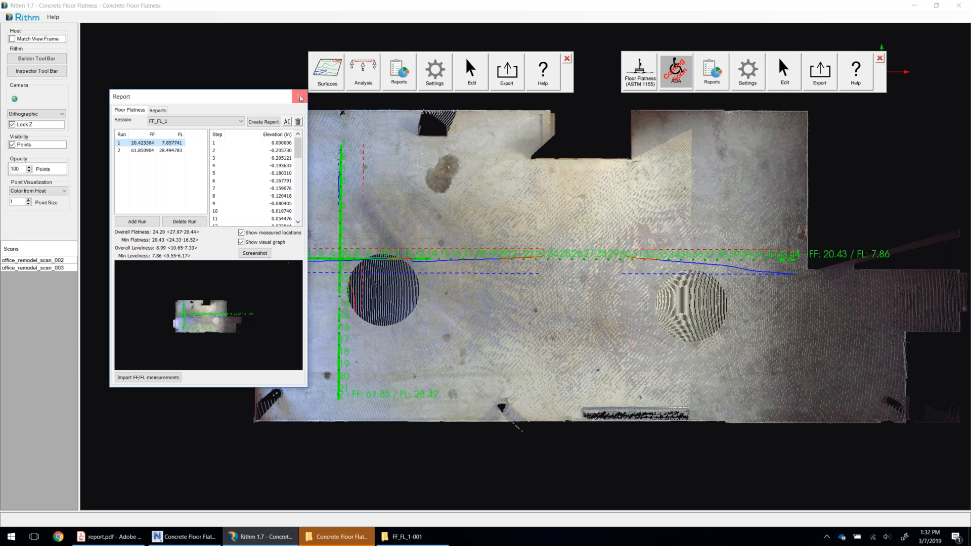
left_click(300, 98)
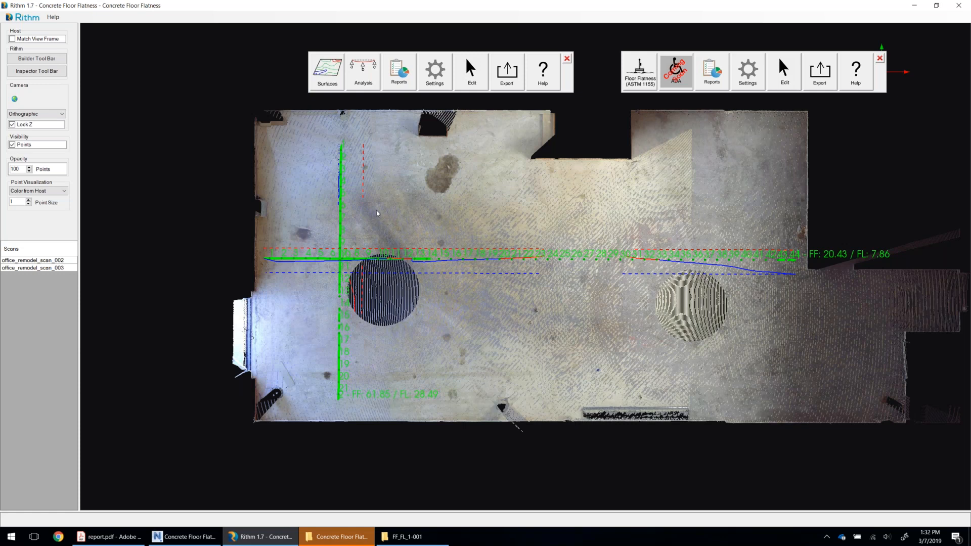
left_click(362, 82)
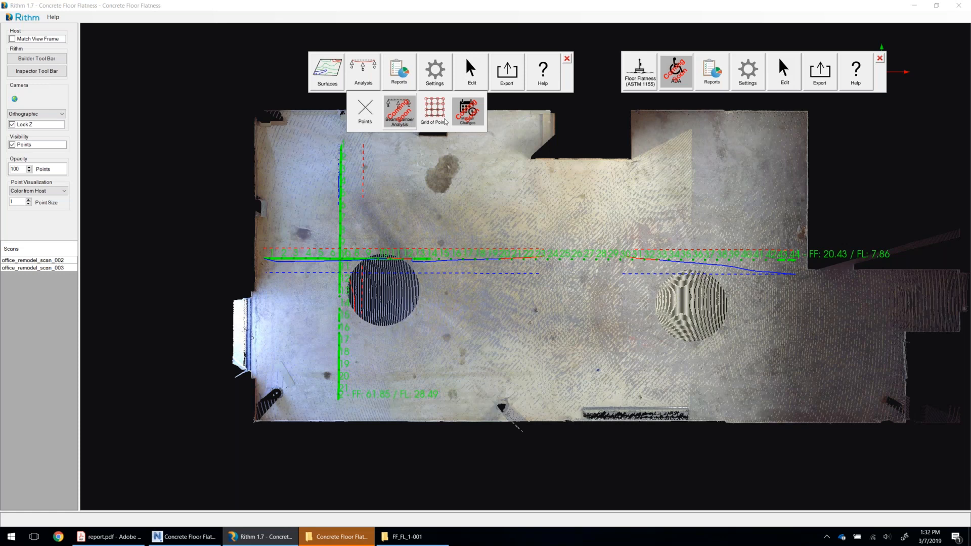
left_click(365, 77)
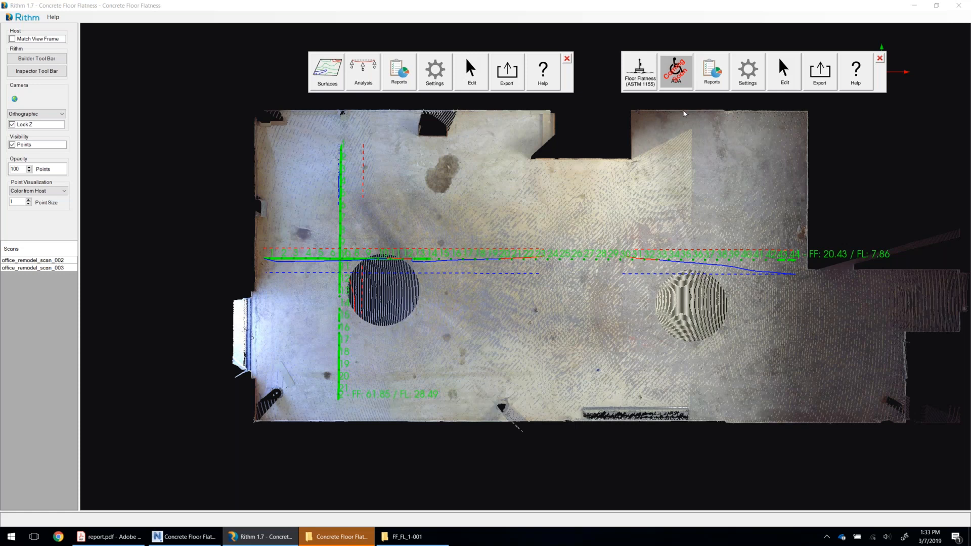
Hide the scan points, inspect the measured steps and deviation curve of the run along the room's length, and show the points again.
left_click(12, 145)
scroll(537, 263, "up", 3)
scroll(522, 273, "up", 5)
middle_click_drag(657, 263, 697, 261)
scroll(696, 261, "up", 2)
middle_click_drag(592, 260, 451, 261)
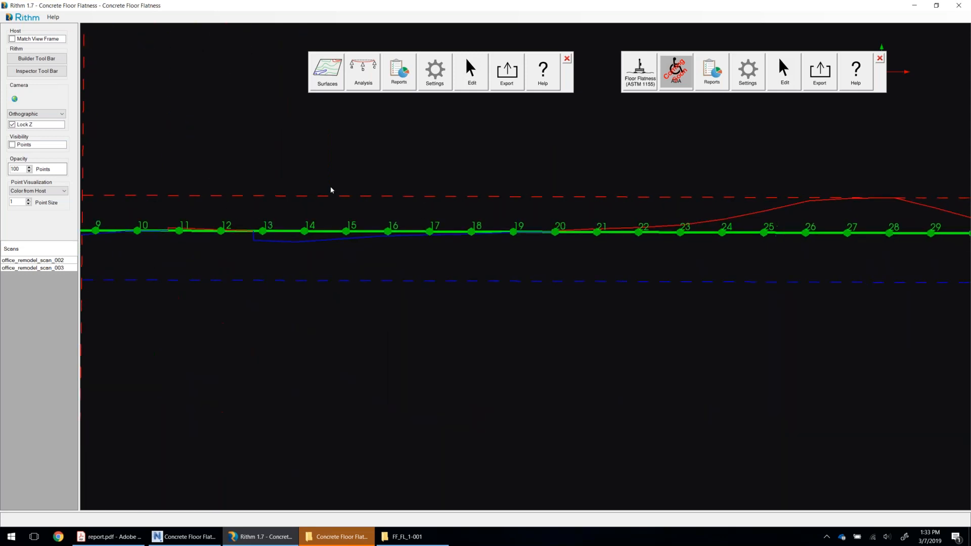
left_click(12, 145)
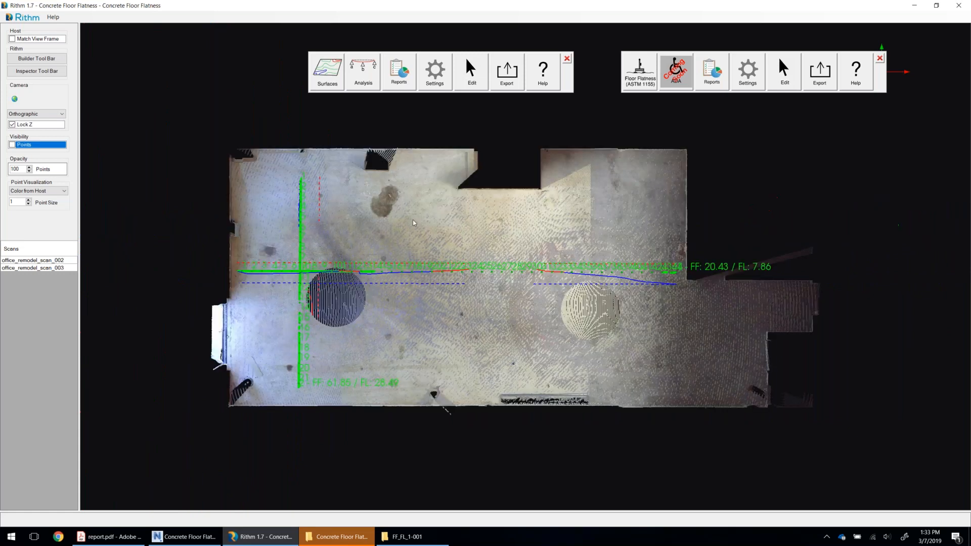